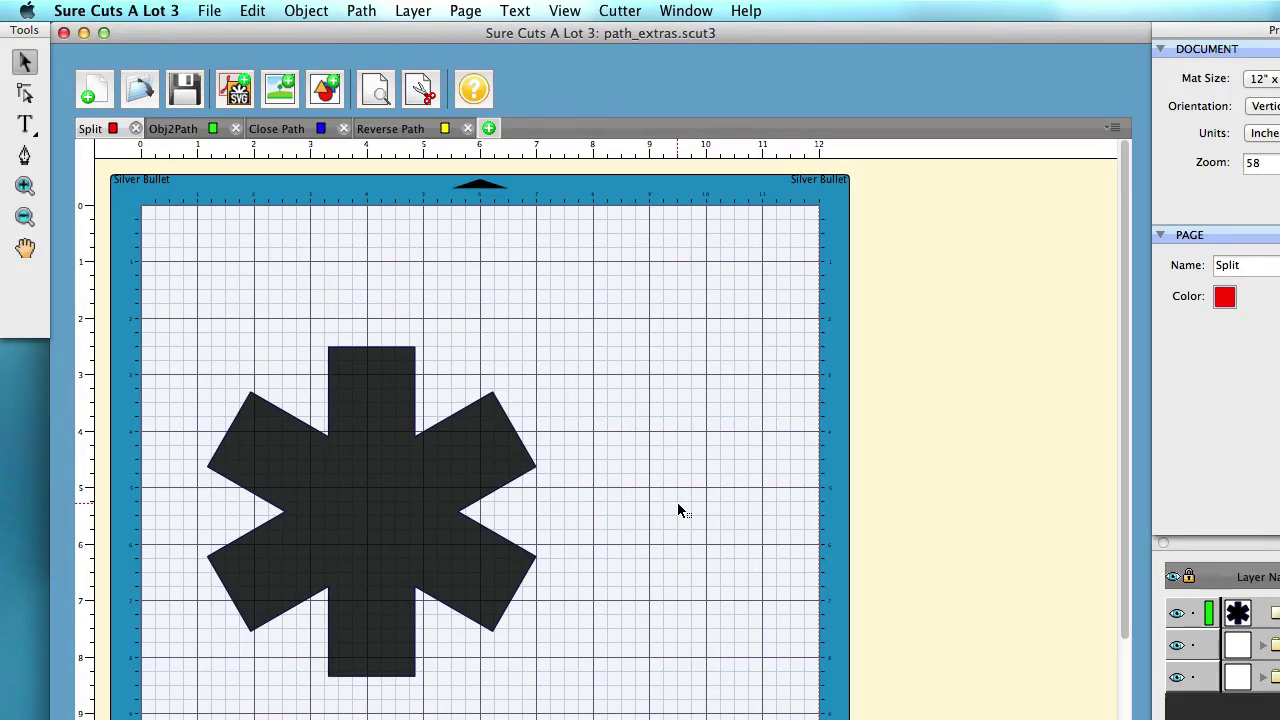
Step: Split the black asterisk's path at its leftmost and rightmost inner notch nodes with Split Path
left_click(411, 490)
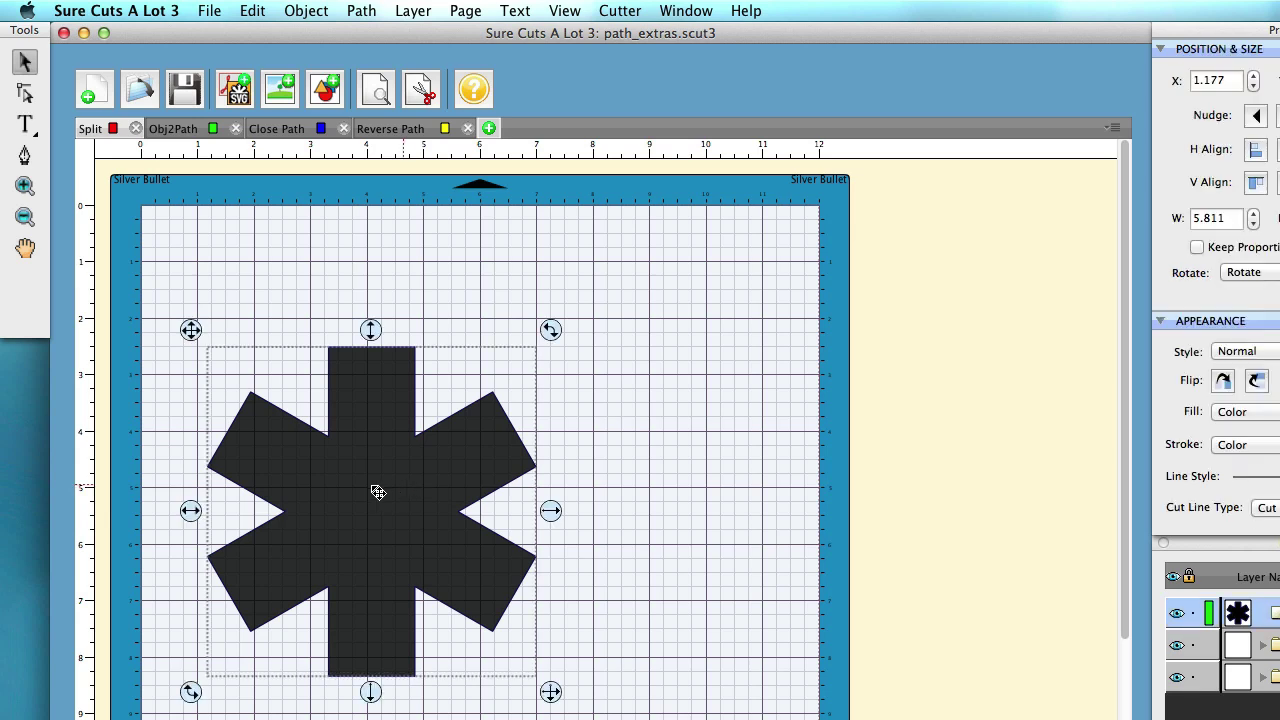
left_click(368, 10)
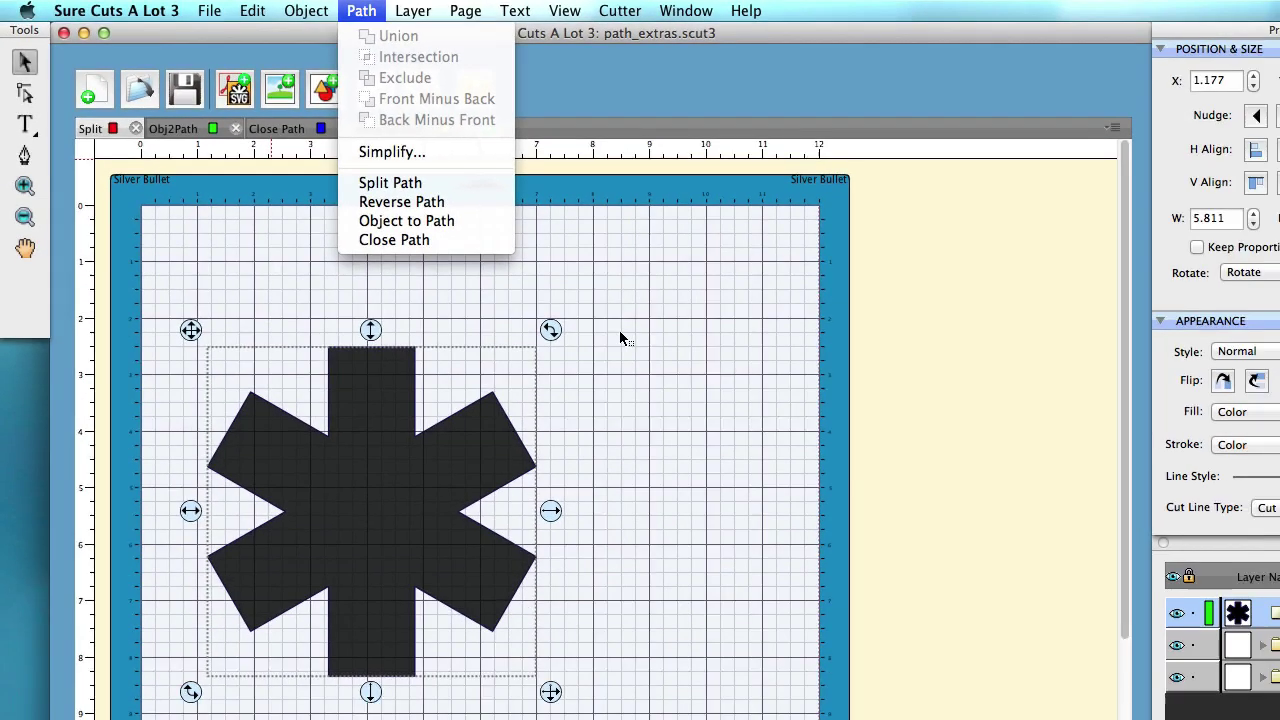
left_click(455, 475)
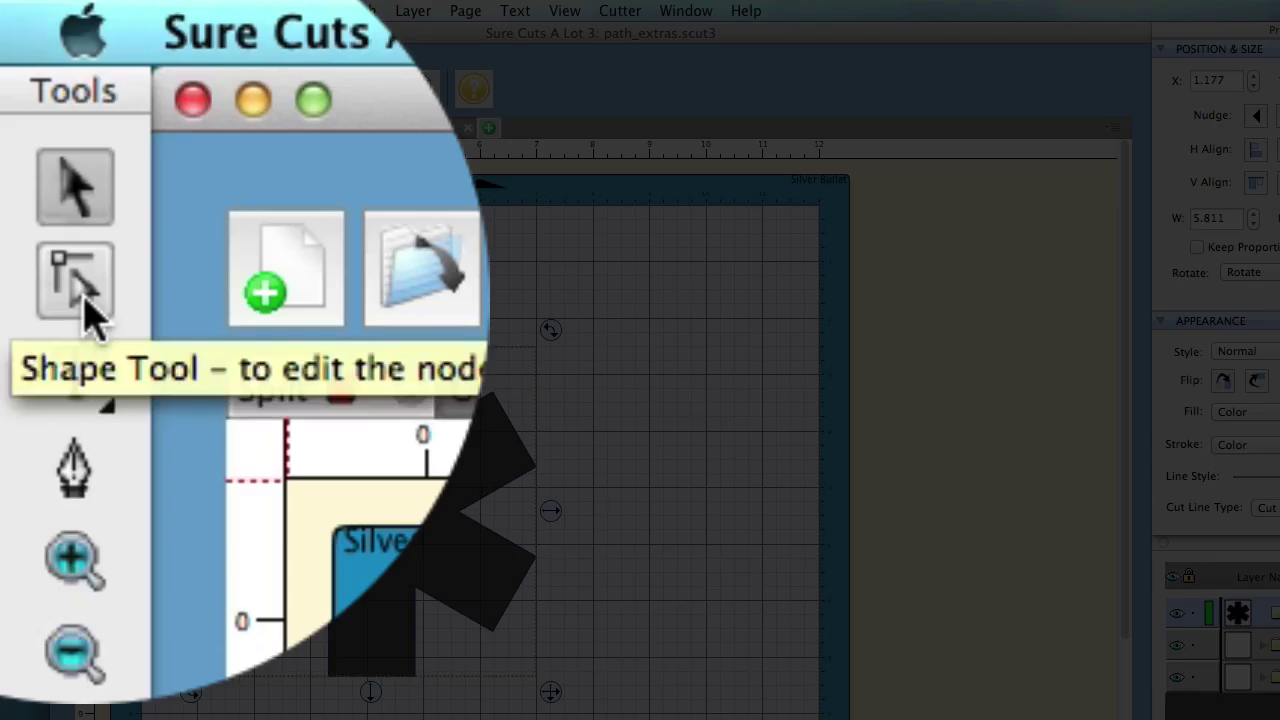
left_click(88, 315)
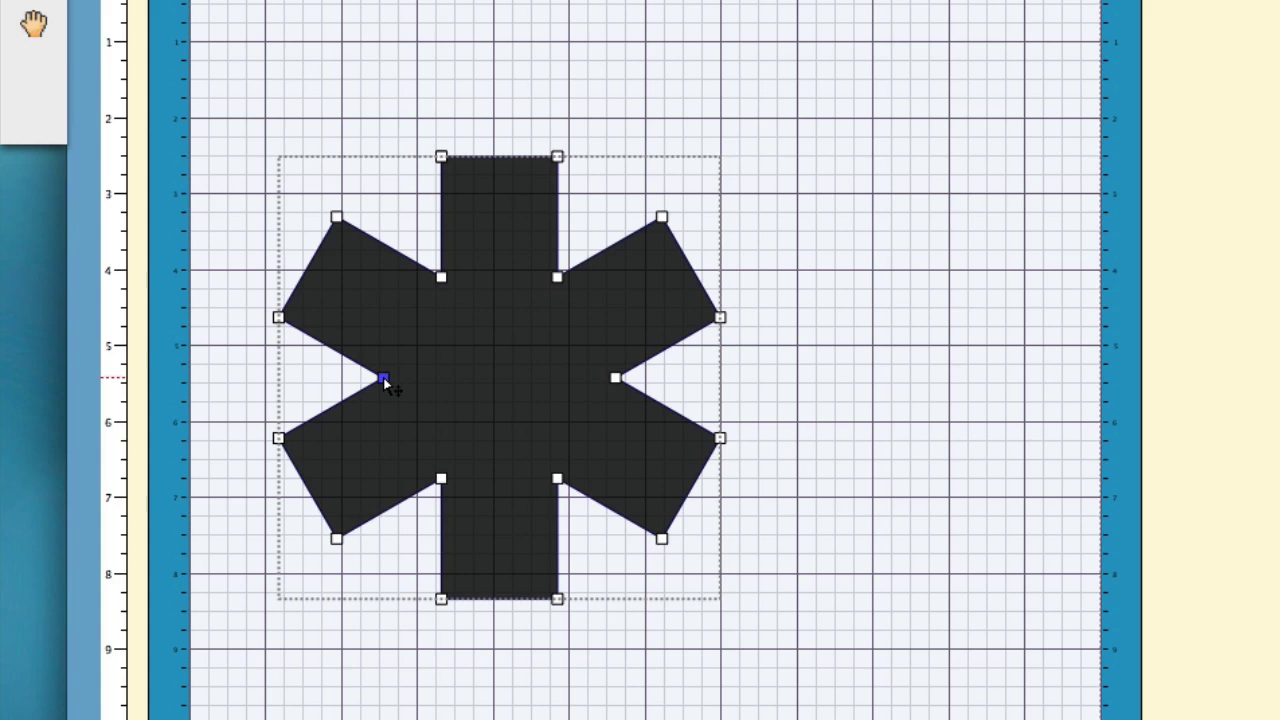
left_click(614, 378, "shift")
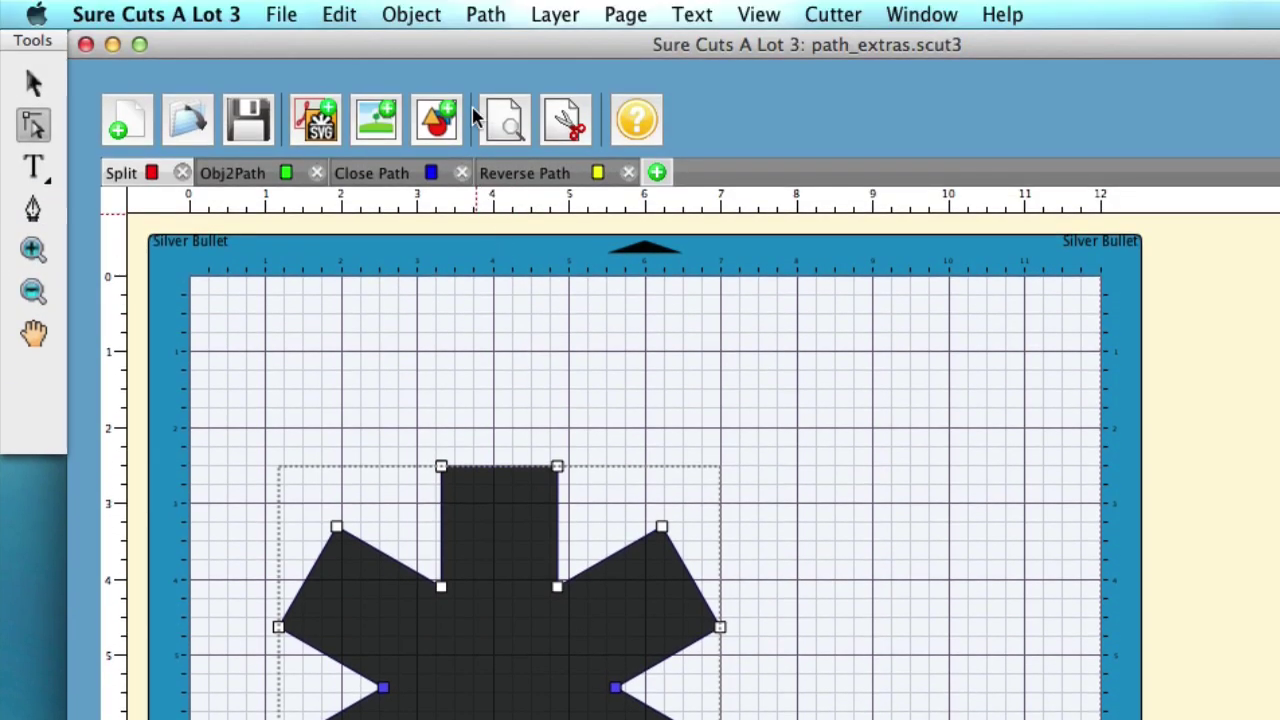
left_click(484, 15)
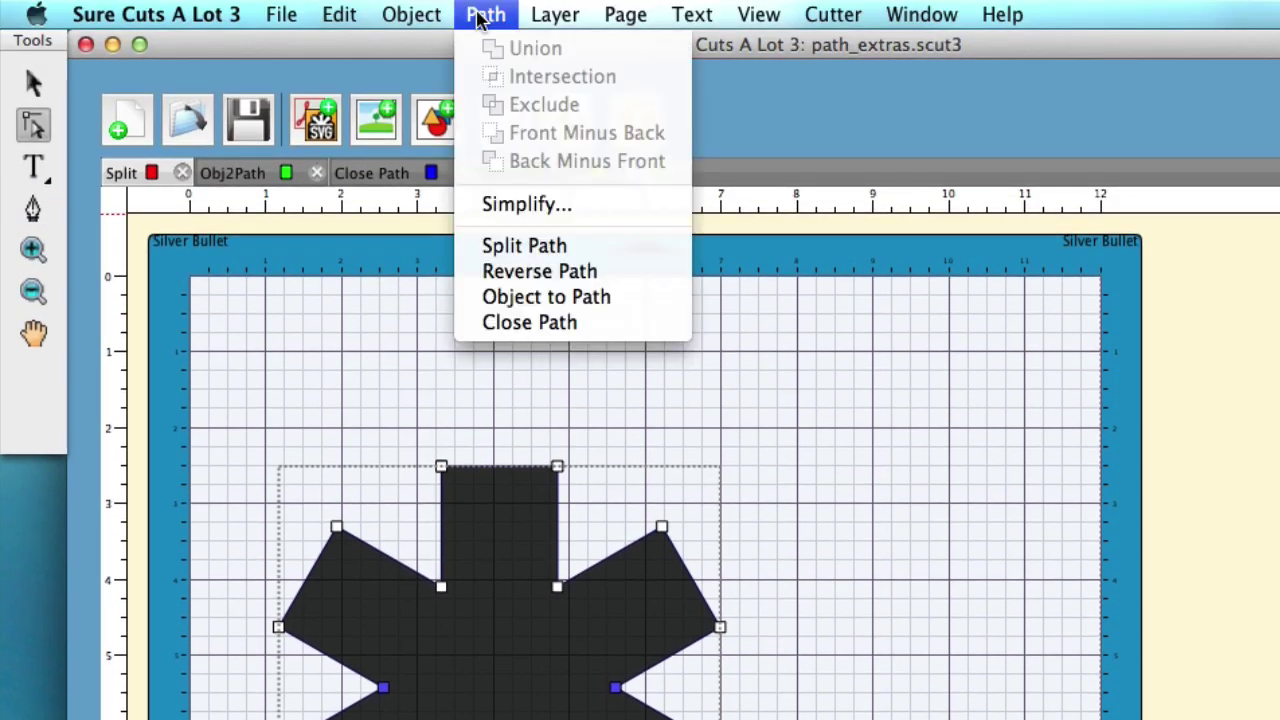
left_click(510, 250)
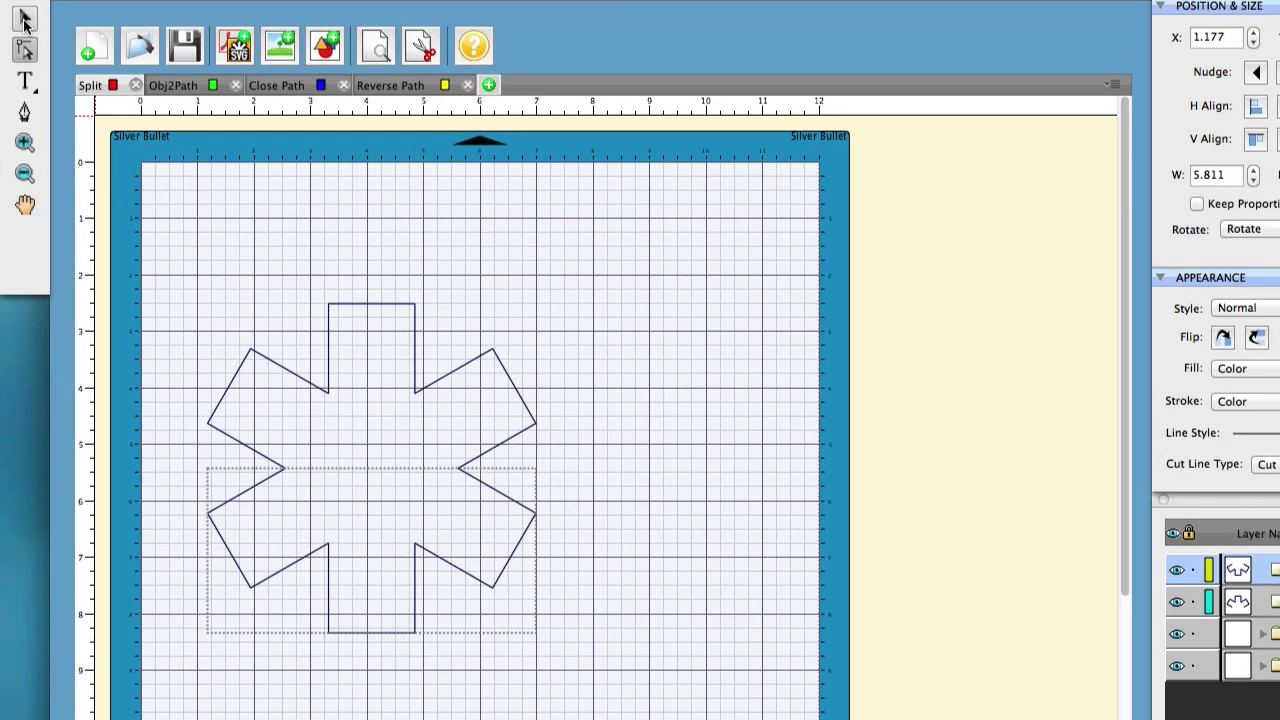
Step: Move the lower half of the split asterisk about 1 inch down, away from the upper half
left_click(25, 20)
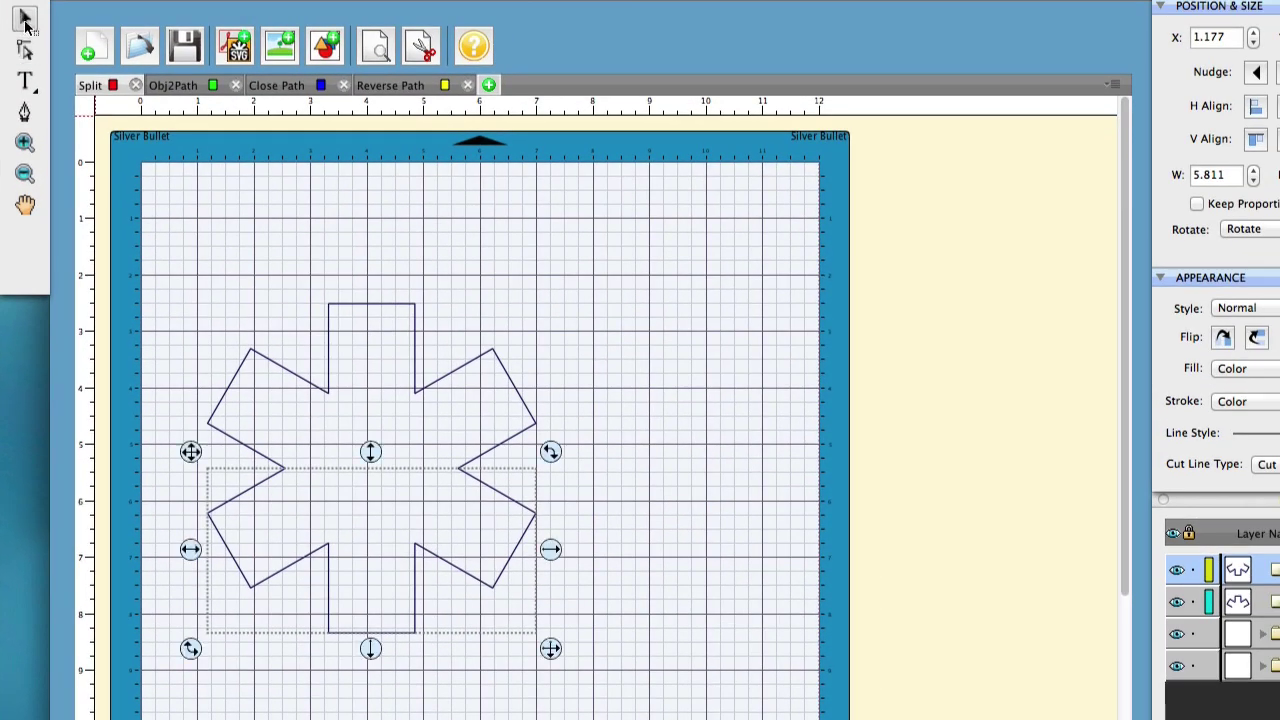
left_click(193, 462)
left_click_drag(193, 462, 190, 506)
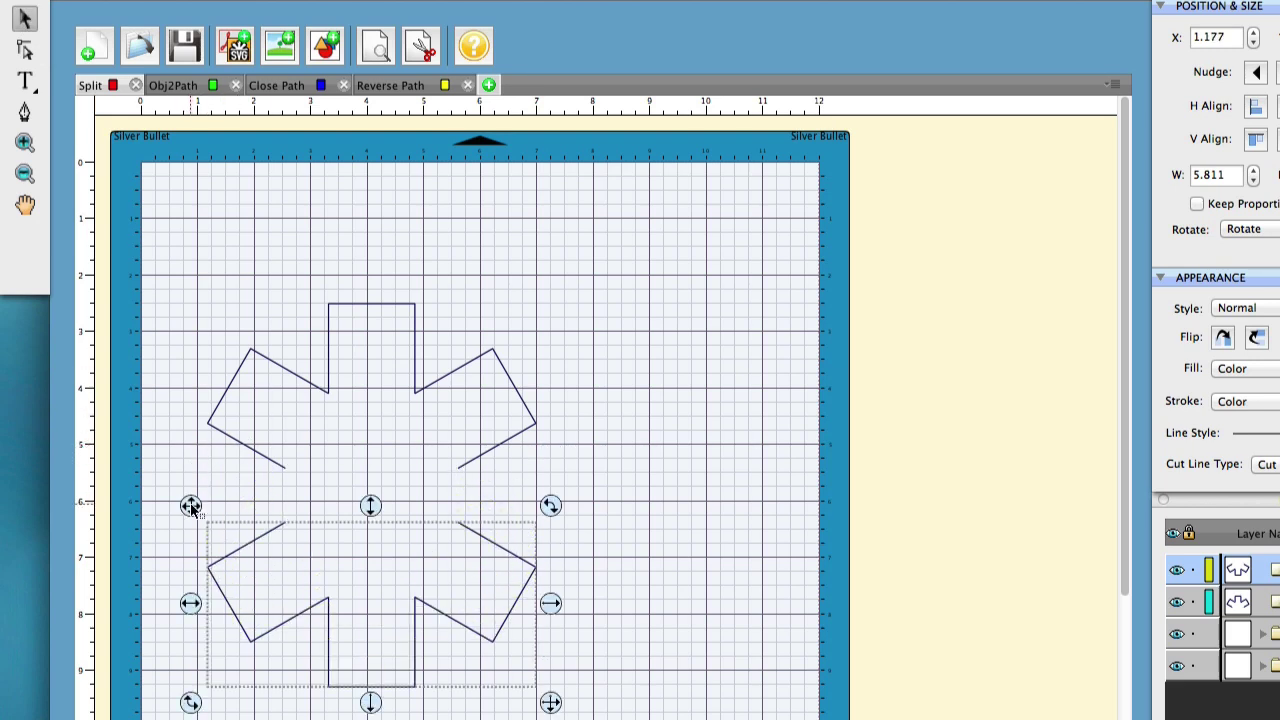
scroll(704, 560, "down", 2)
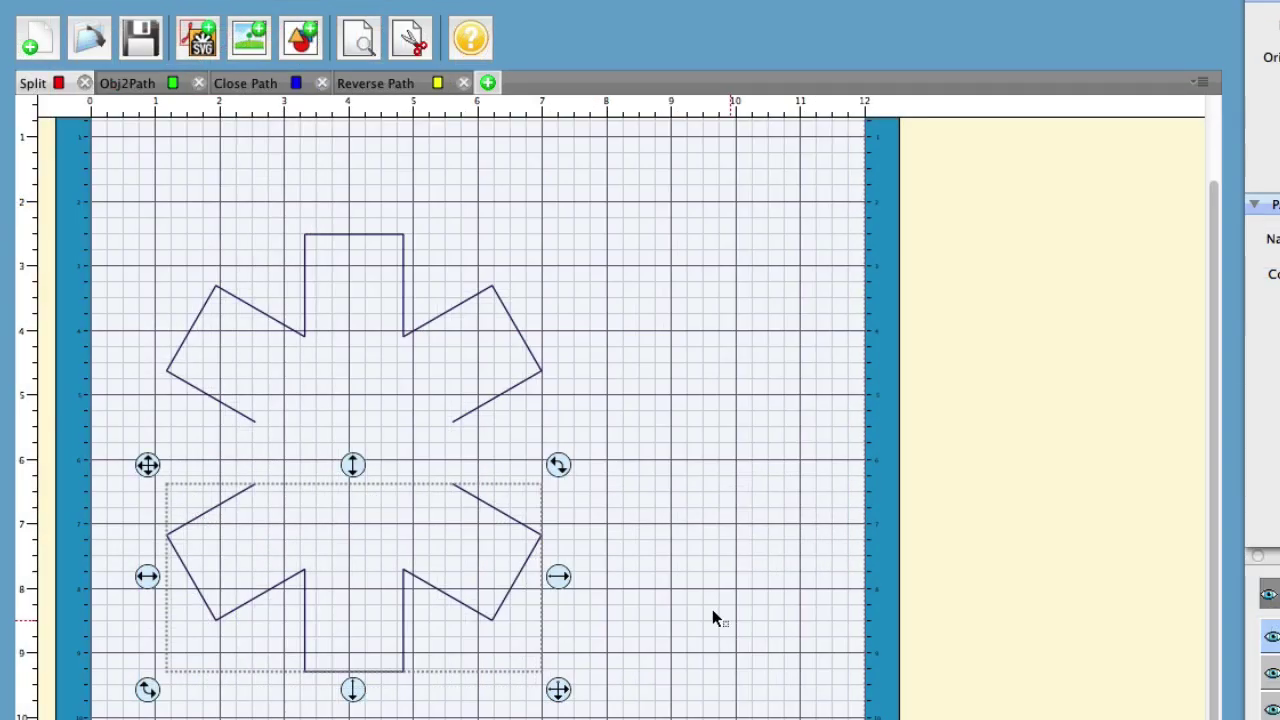
Step: On the Obj2Path page, duplicate the red ellipse in place and move the two copies apart side by side
left_click(128, 78)
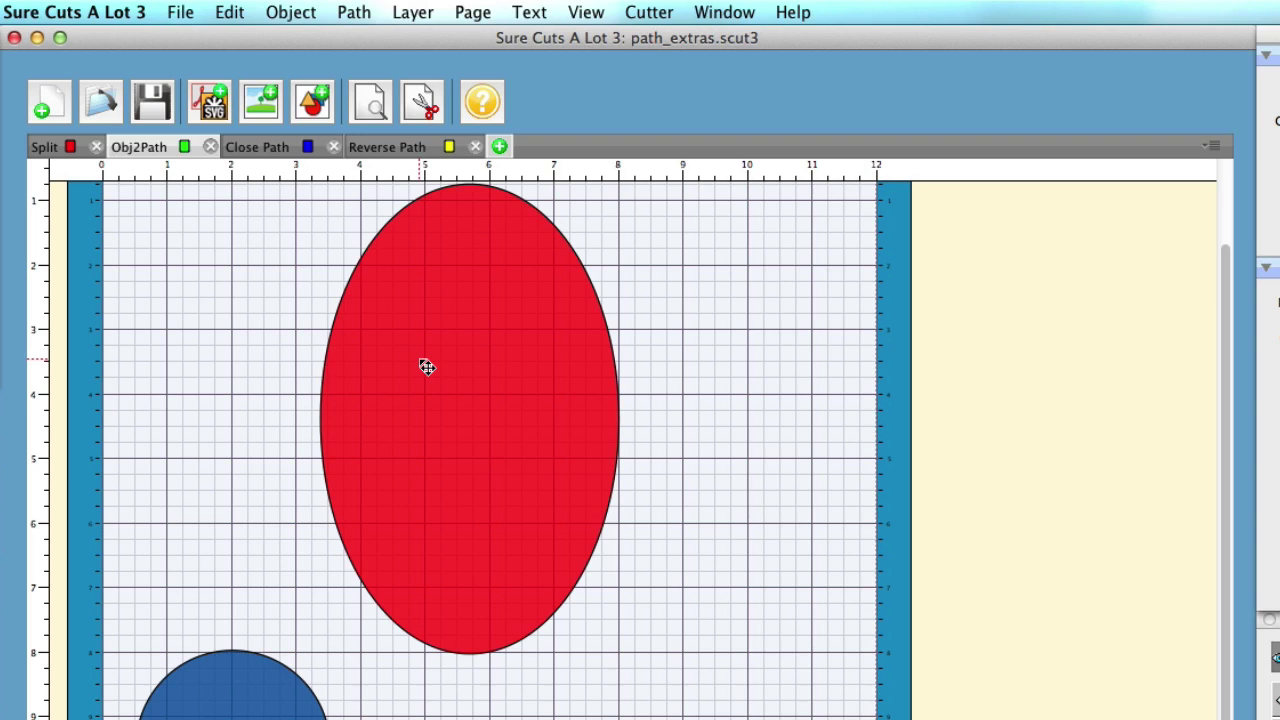
left_click(402, 361)
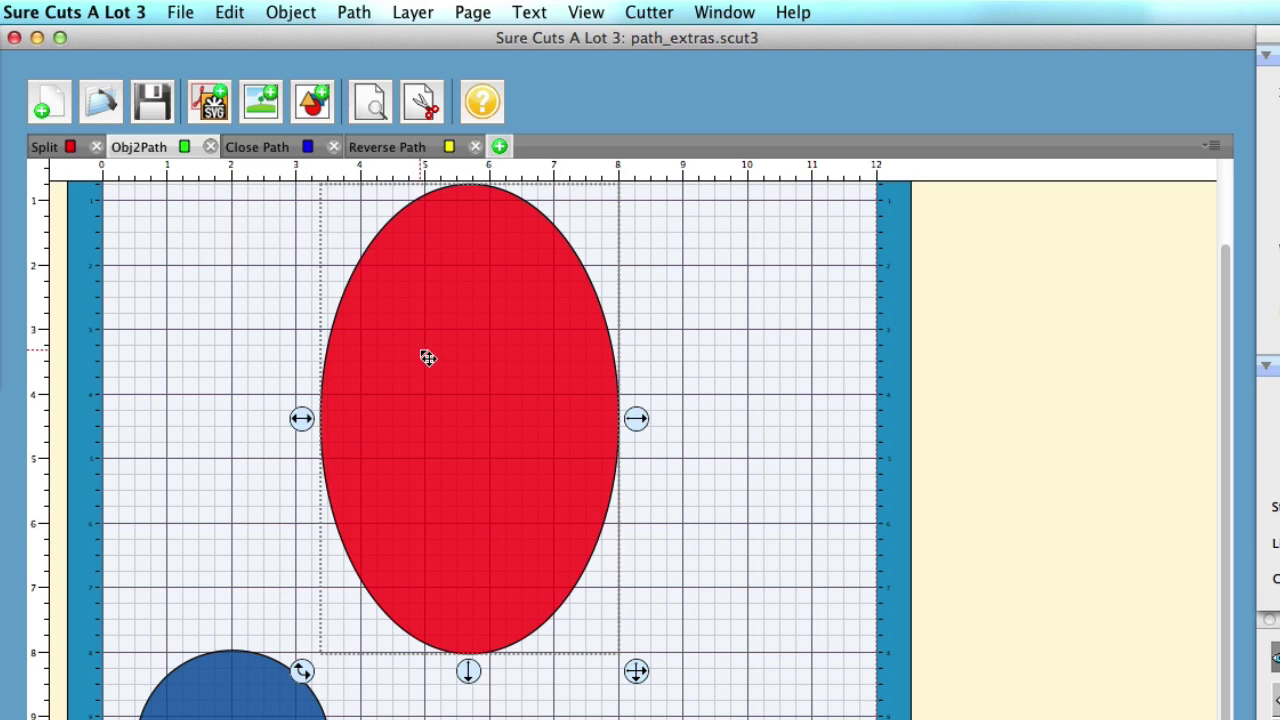
right_click(427, 358)
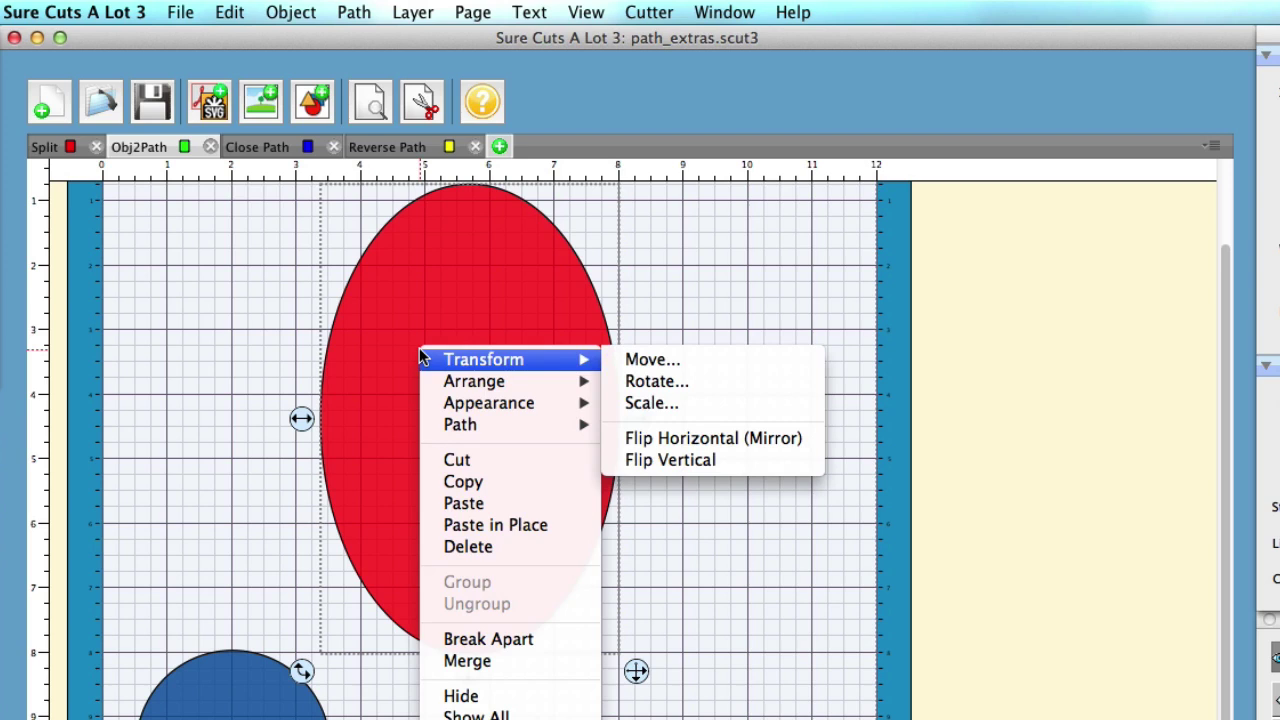
left_click(463, 480)
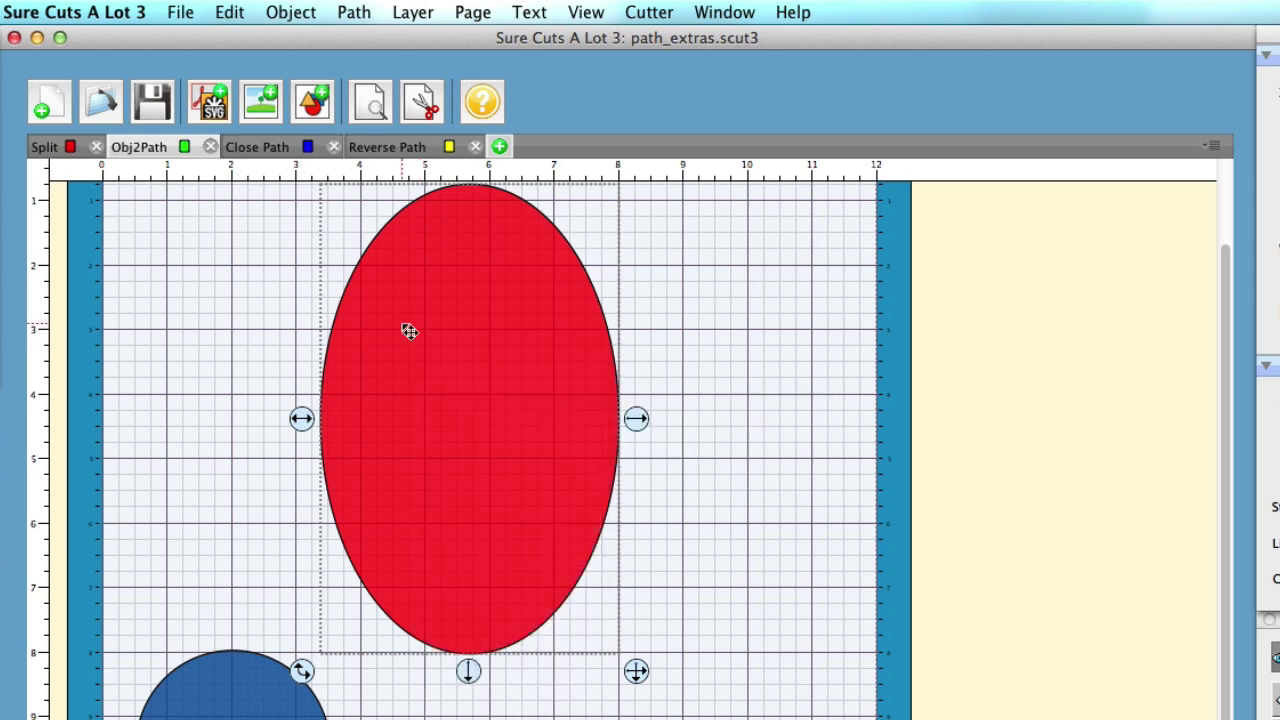
right_click(761, 337)
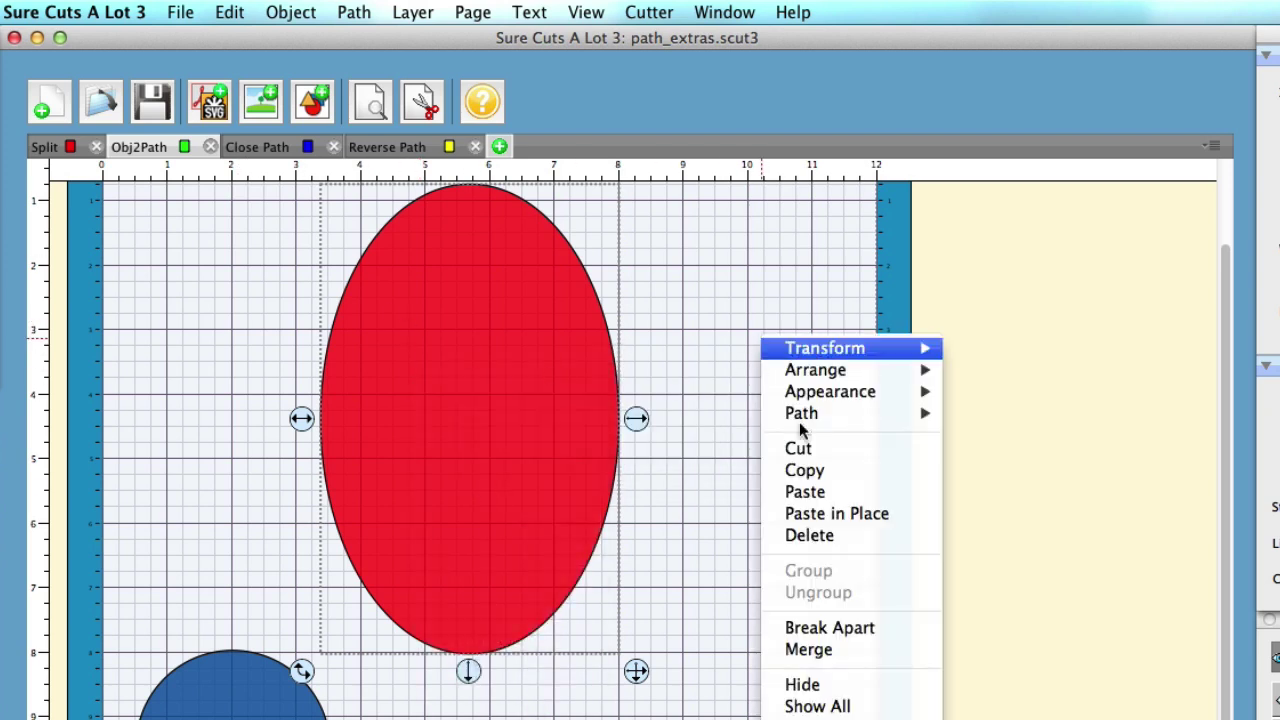
left_click(840, 515)
left_click_drag(436, 331, 806, 342)
left_click_drag(471, 351, 353, 345)
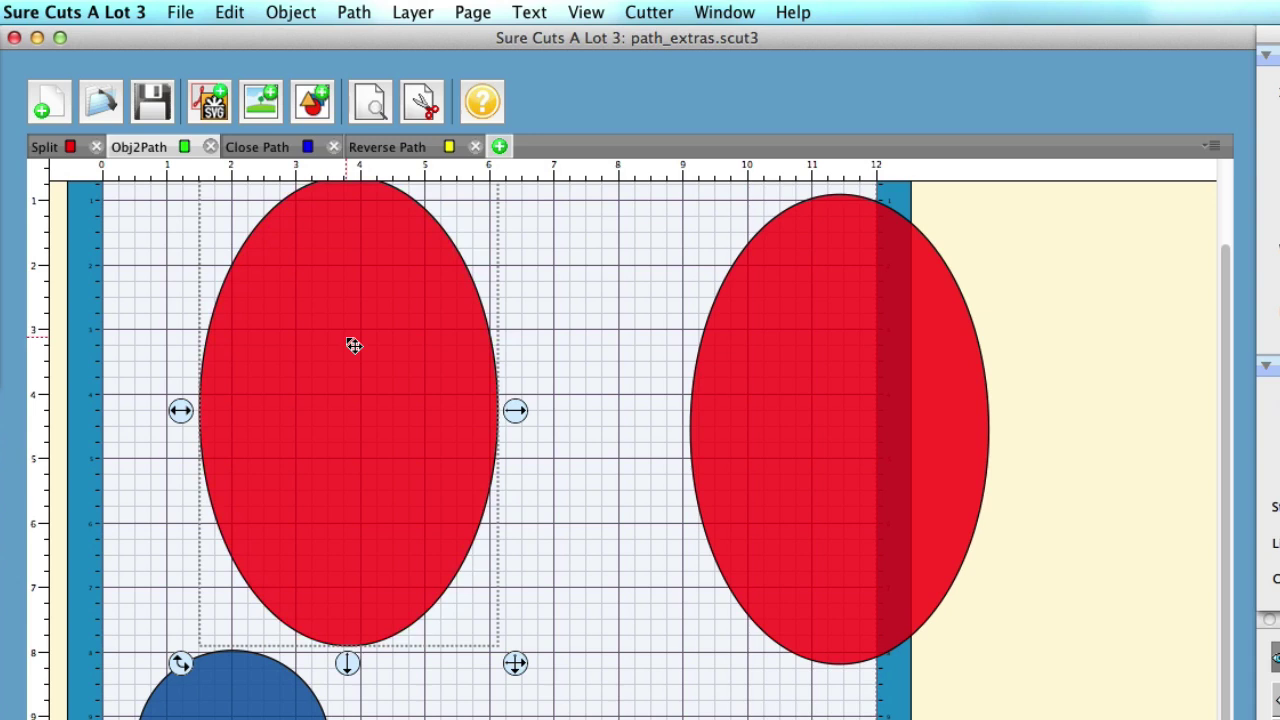
Step: Apply a Lattice effect to the left red ellipse, accepting the default settings
right_click(353, 345)
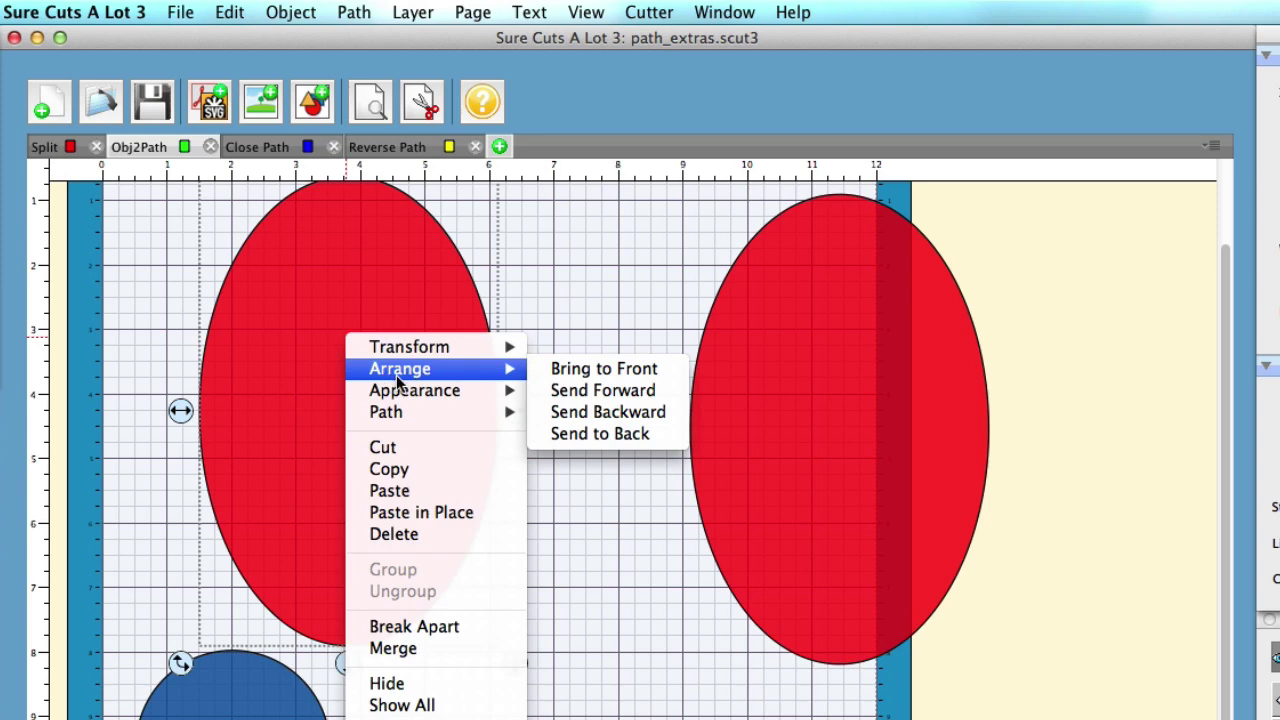
left_click(586, 412)
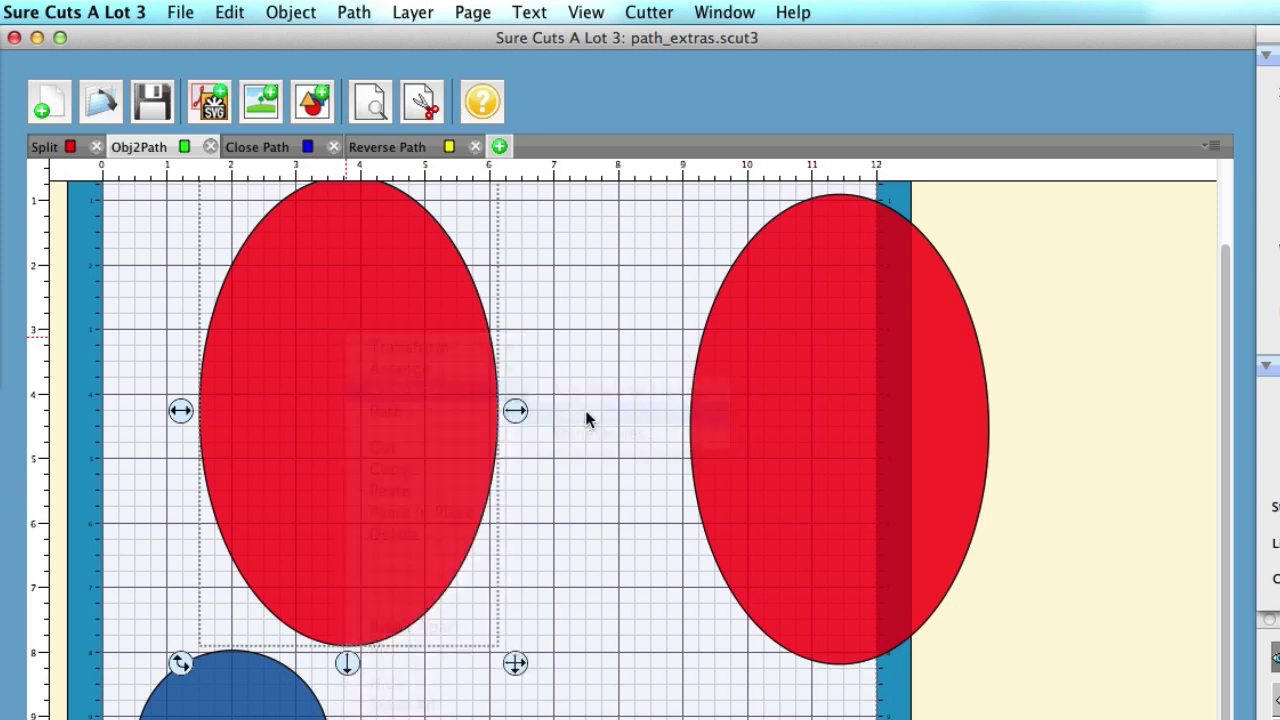
left_click(1070, 648)
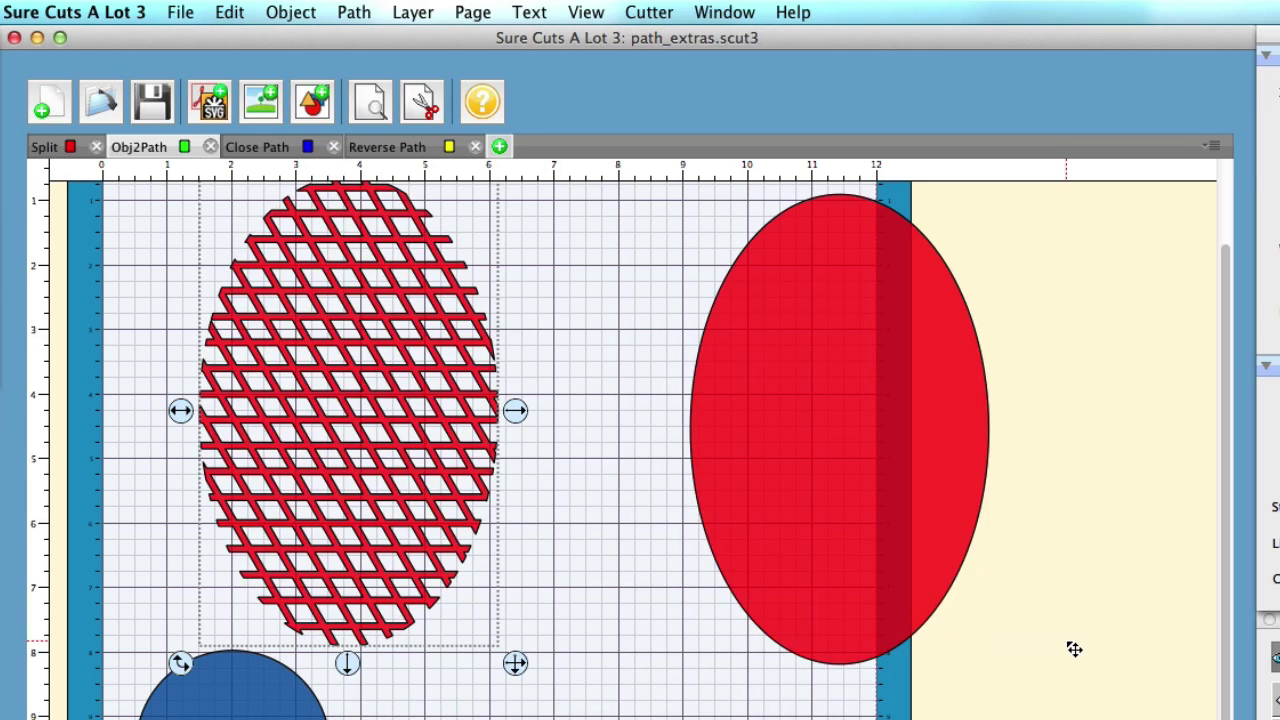
Step: Apply a normal-line lattice to the right ellipse with width 0.10 inch, gap 0.30 inch, angle 30° and rotation 0°
left_click(852, 408)
right_click(852, 408)
mouse_move(903, 458)
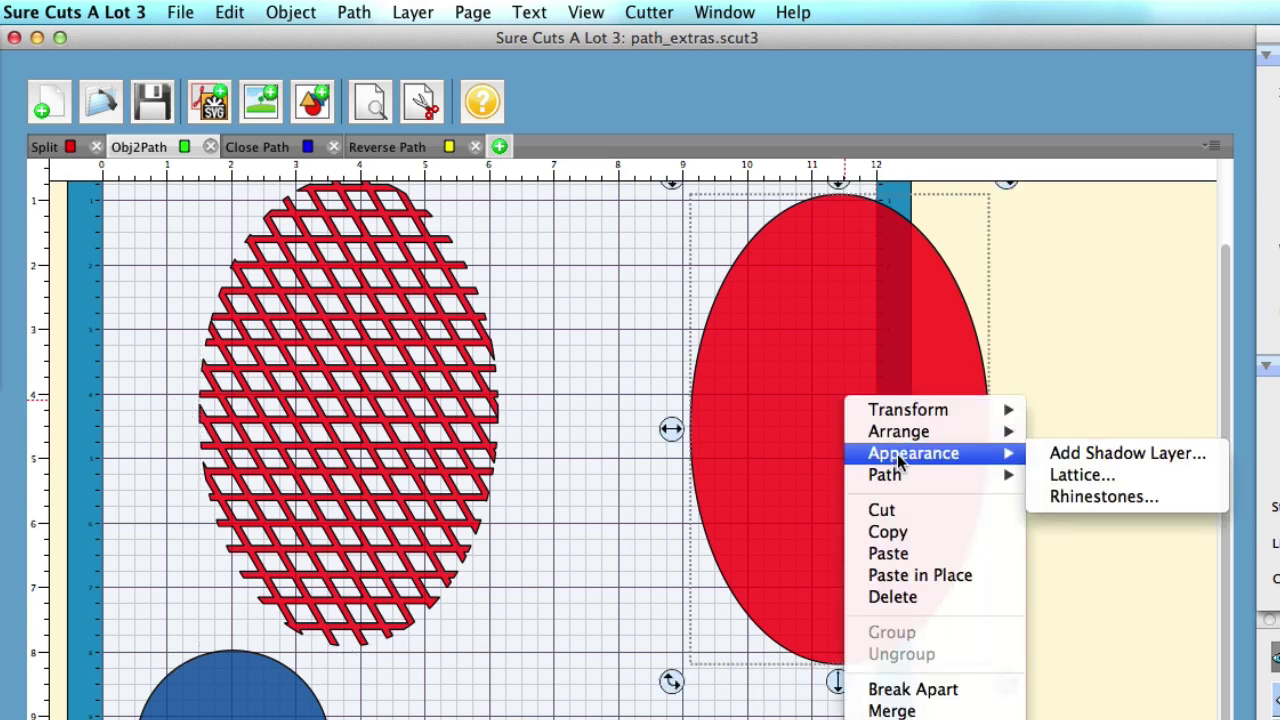
left_click(1100, 480)
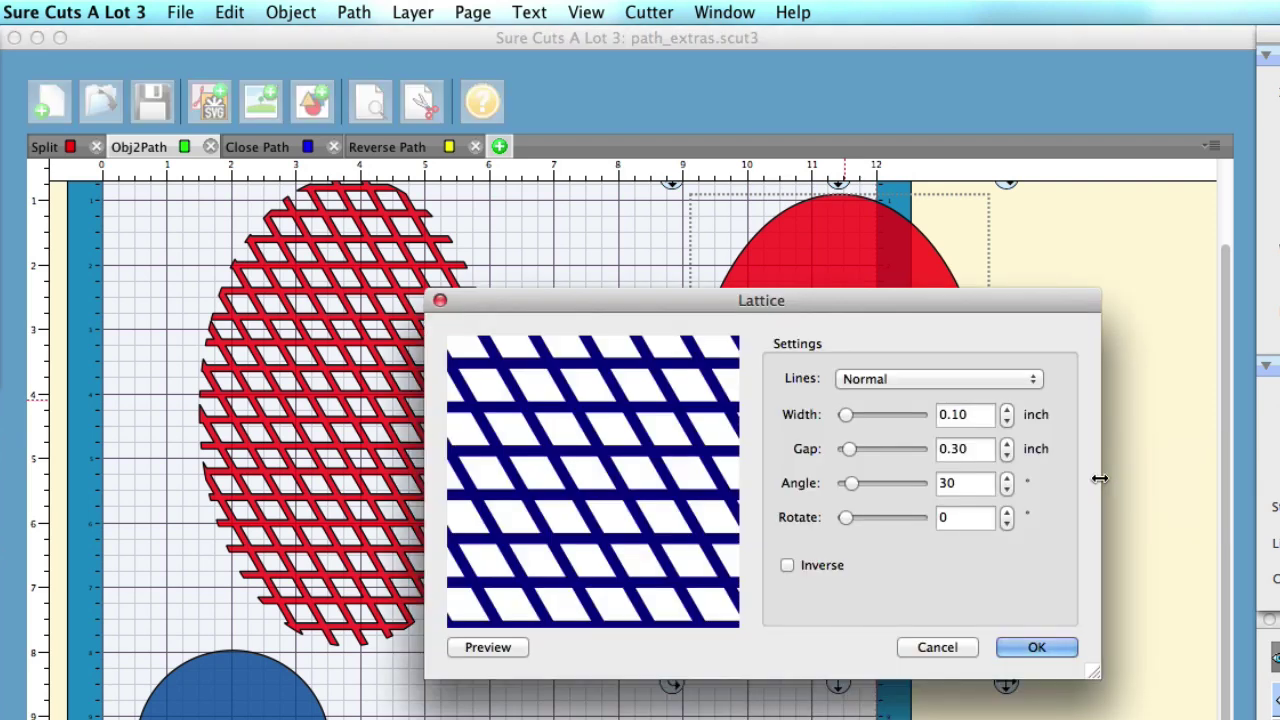
left_click(1049, 650)
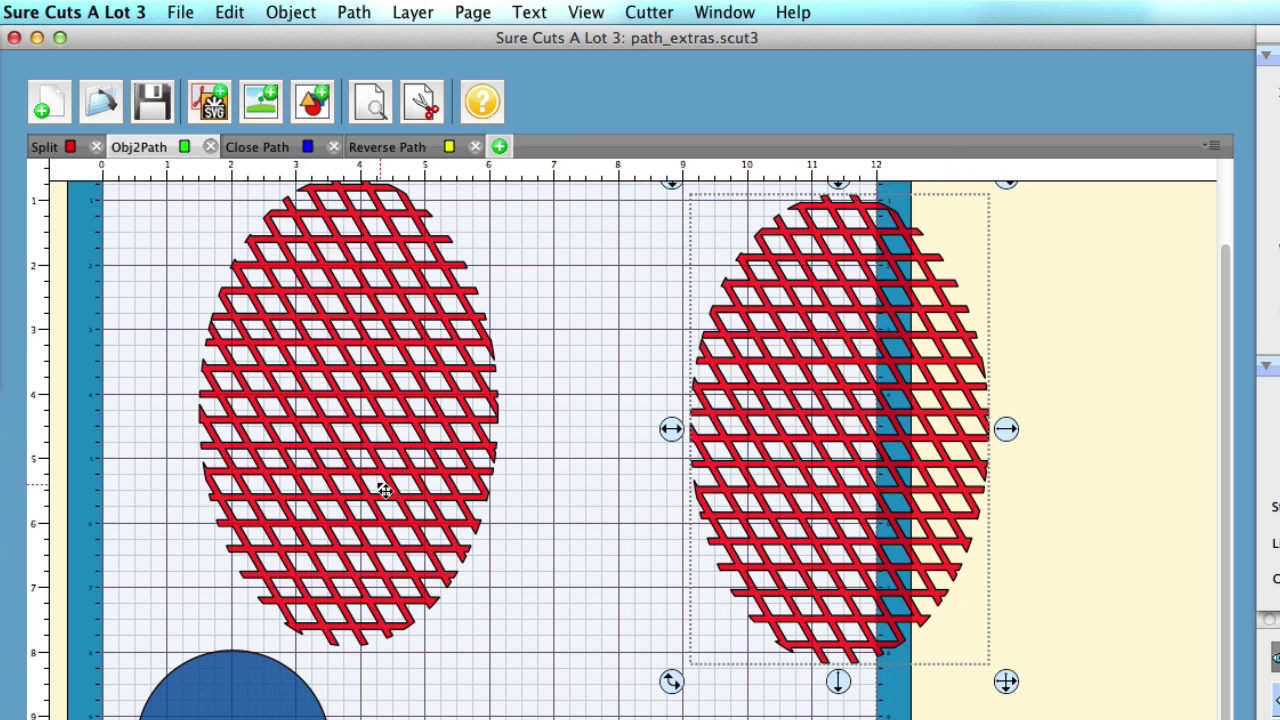
Step: Enlarge the left lattice ellipse proportionally to about 6.3 inches wide
left_click(450, 523)
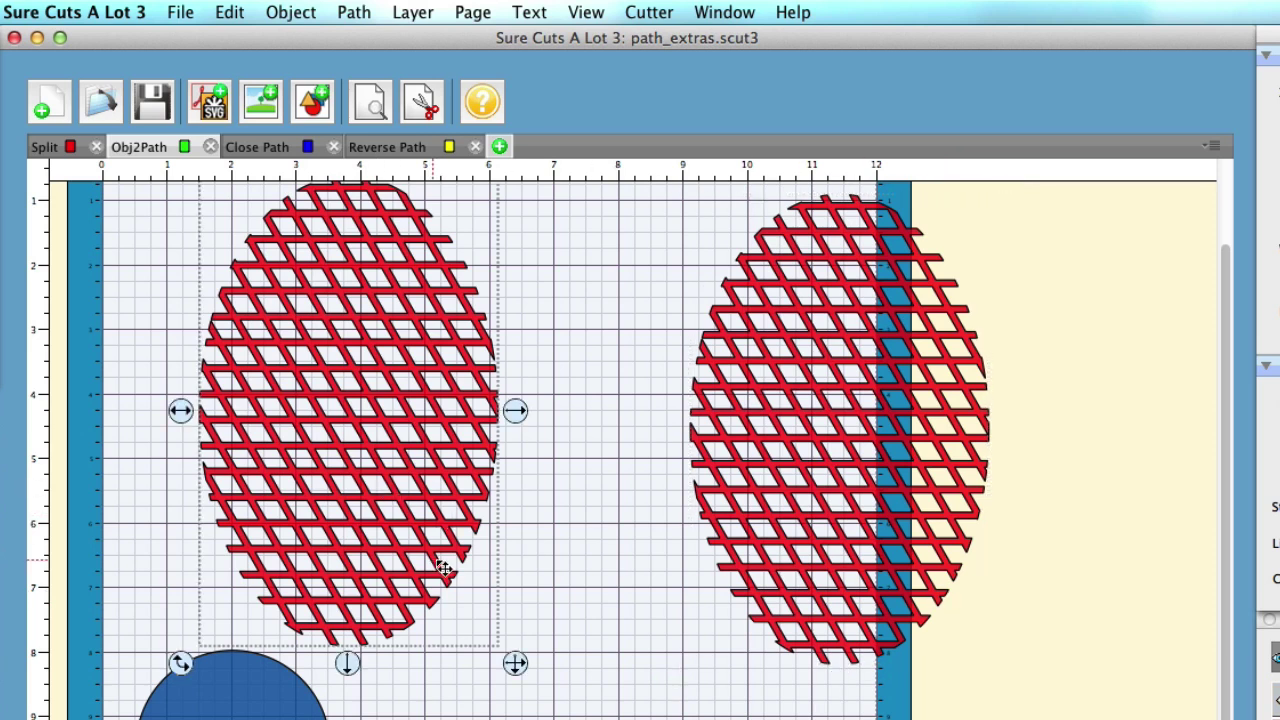
left_click(520, 668)
left_click_drag(520, 668, 618, 716)
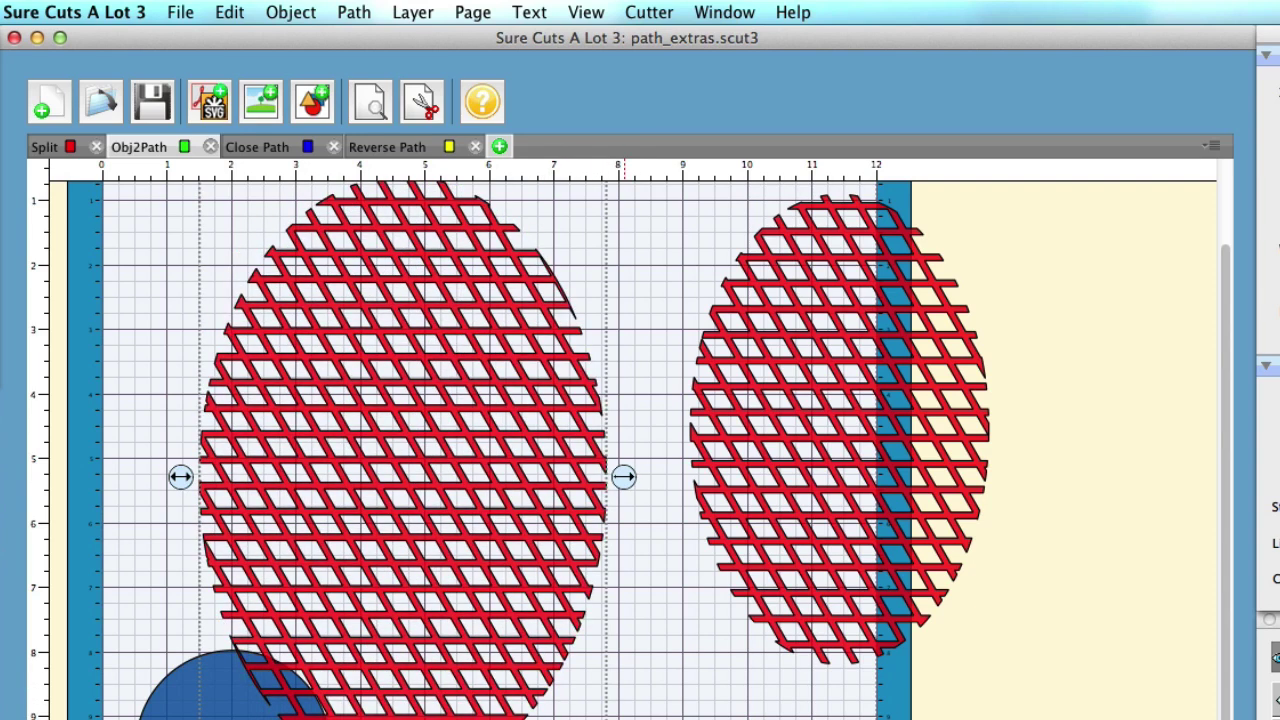
Step: Convert the right lattice ellipse with Object to Path and enlarge it to about 6.2 inches wide
left_click(876, 478)
left_click(876, 478)
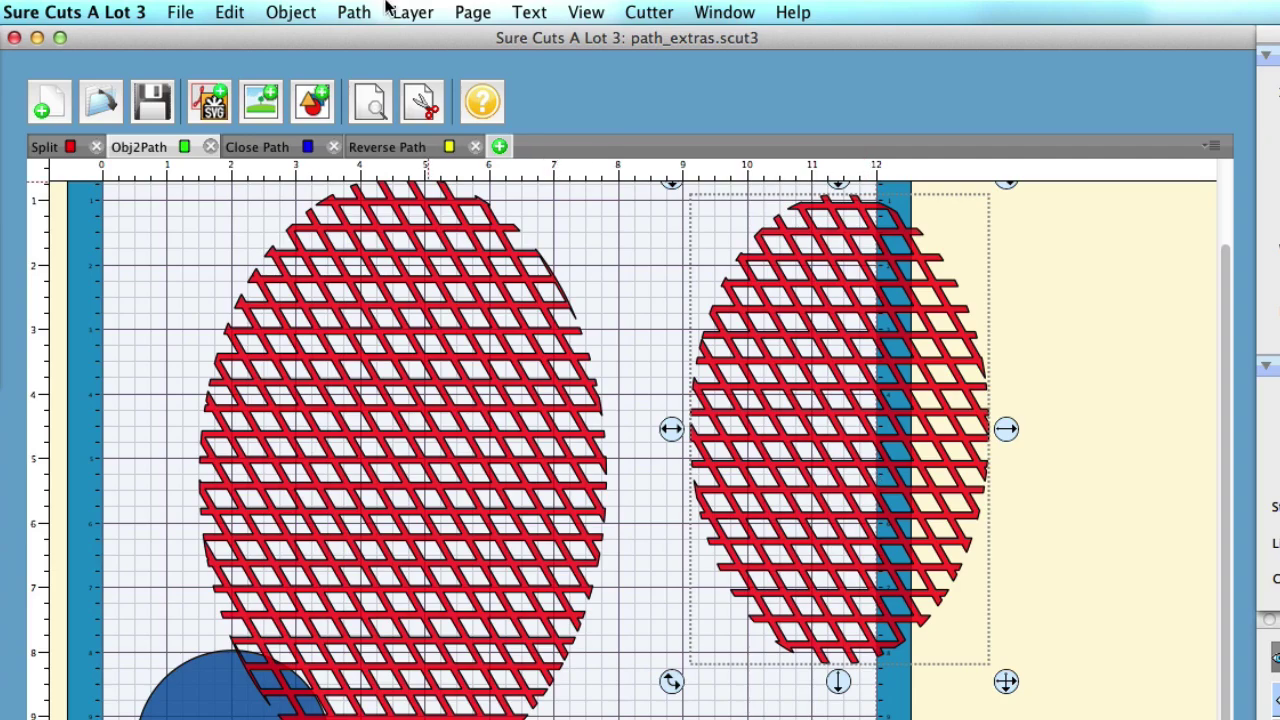
left_click(354, 12)
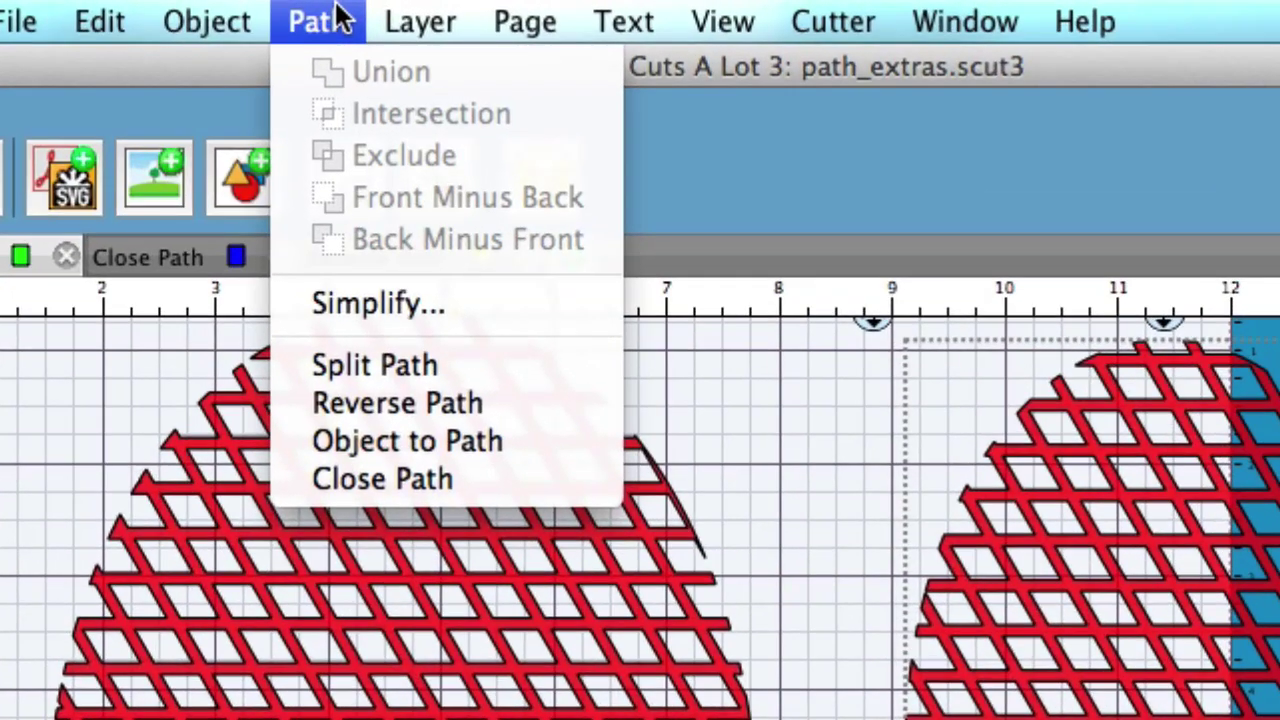
left_click(388, 443)
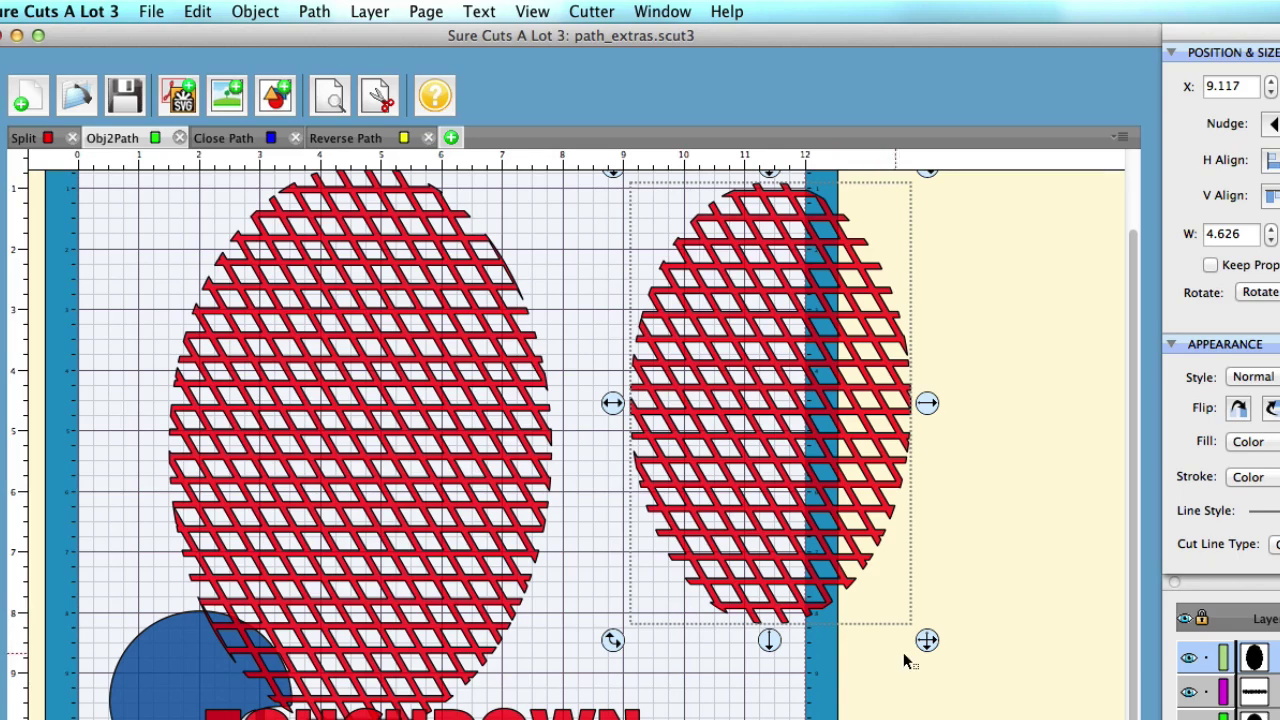
left_click(925, 643)
left_click_drag(925, 643, 1018, 716)
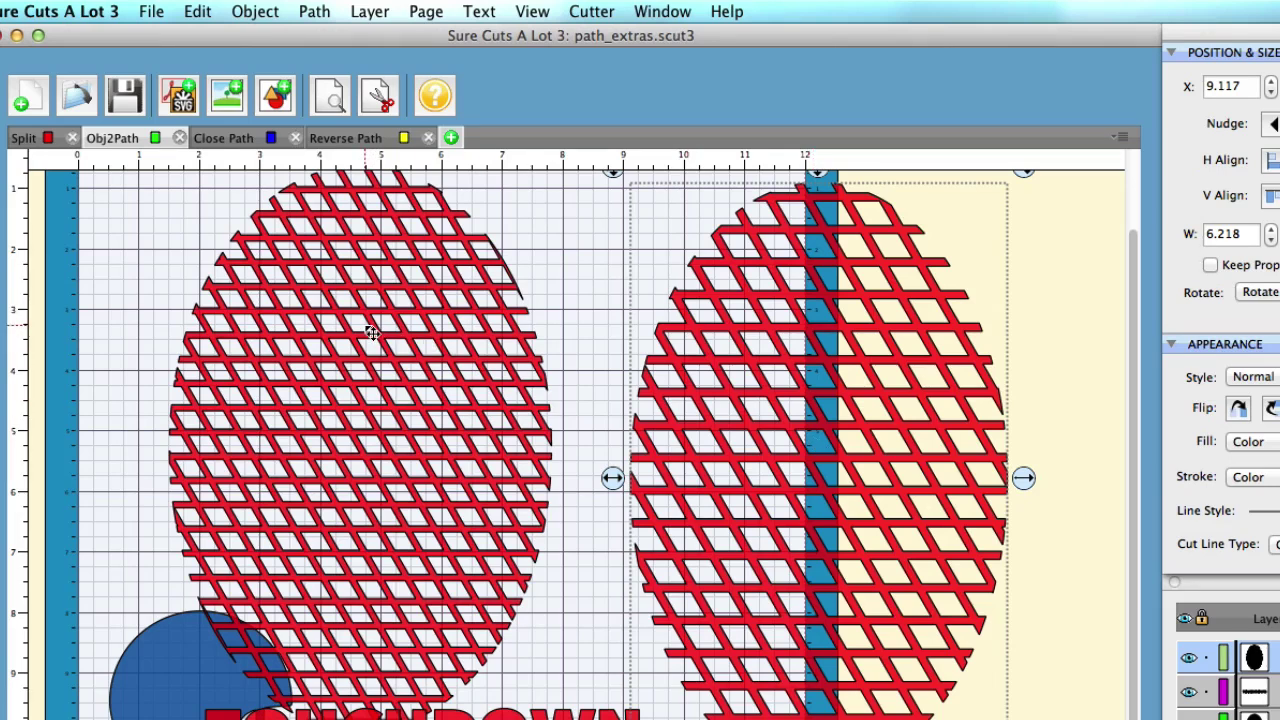
Step: Delete both lattice ellipses from the Obj2Path page
left_click(406, 479)
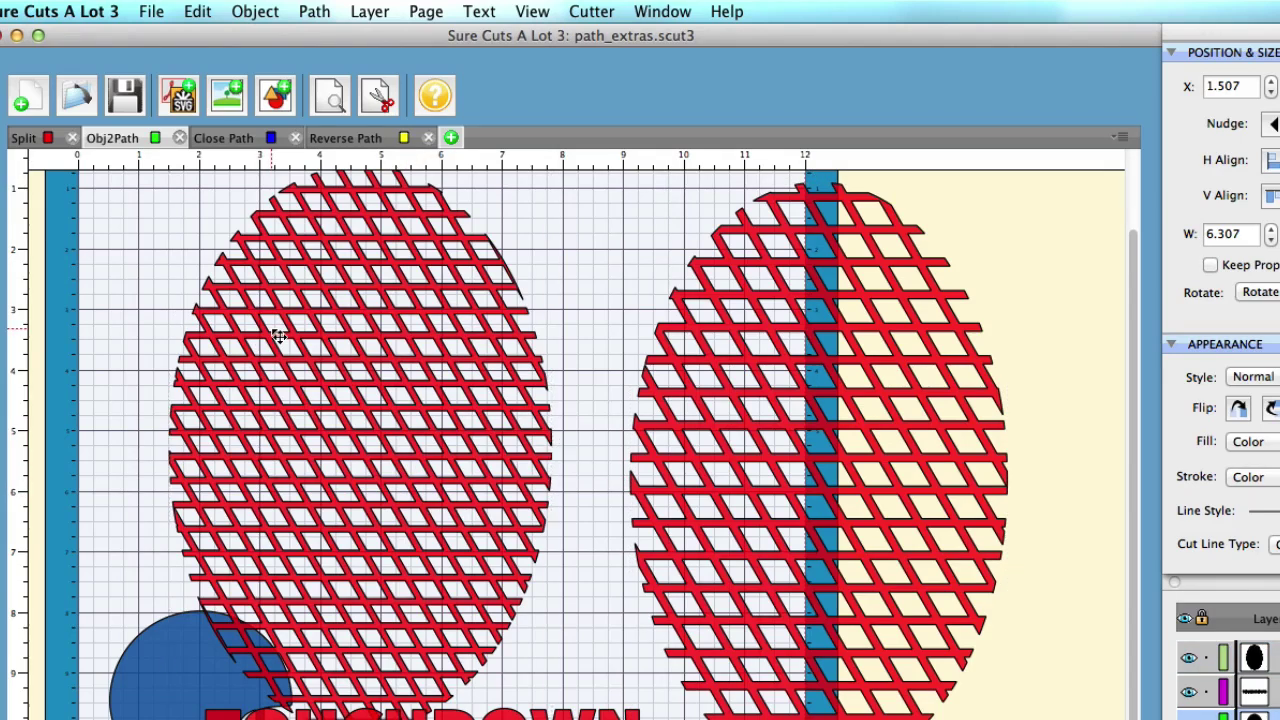
key("Delete")
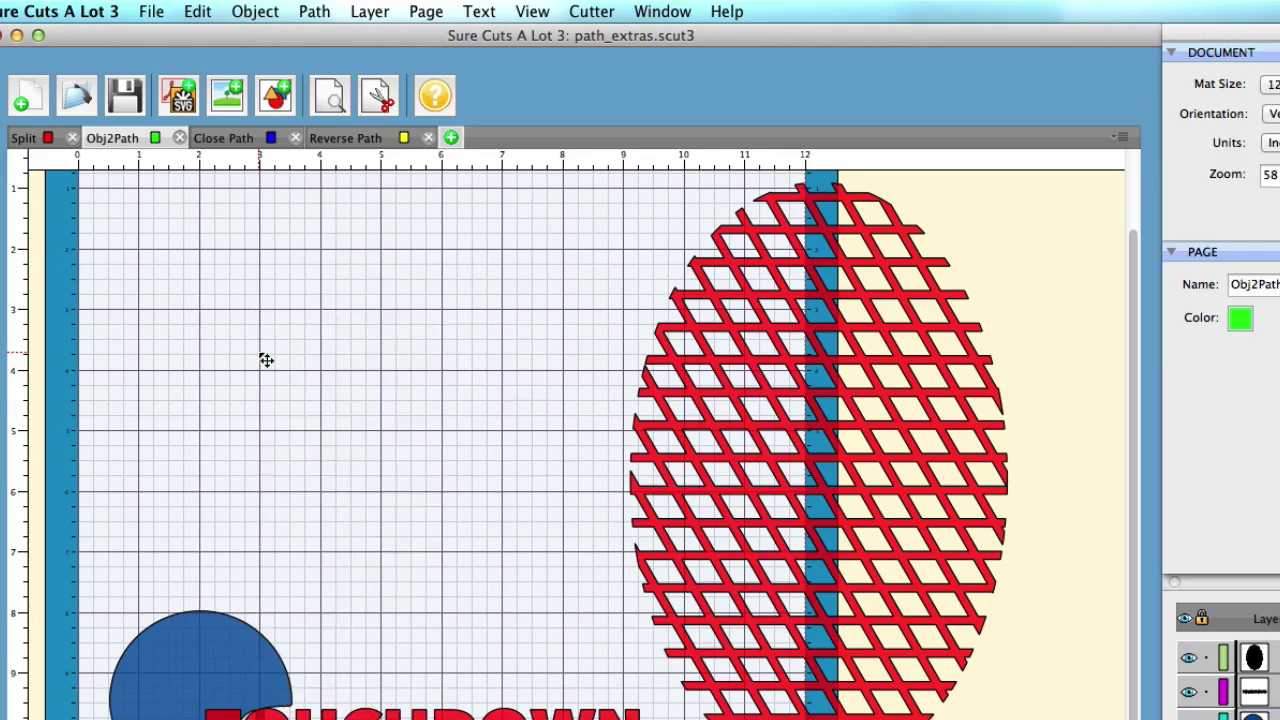
left_click(705, 343)
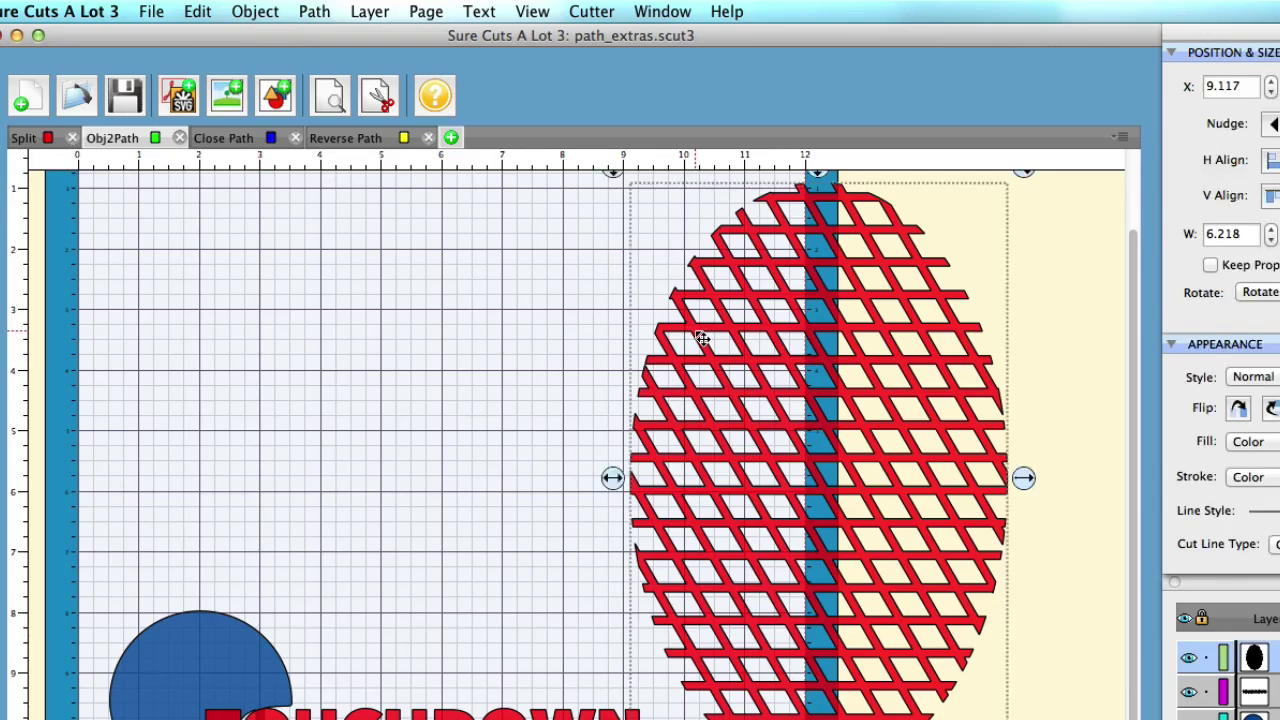
key("Delete")
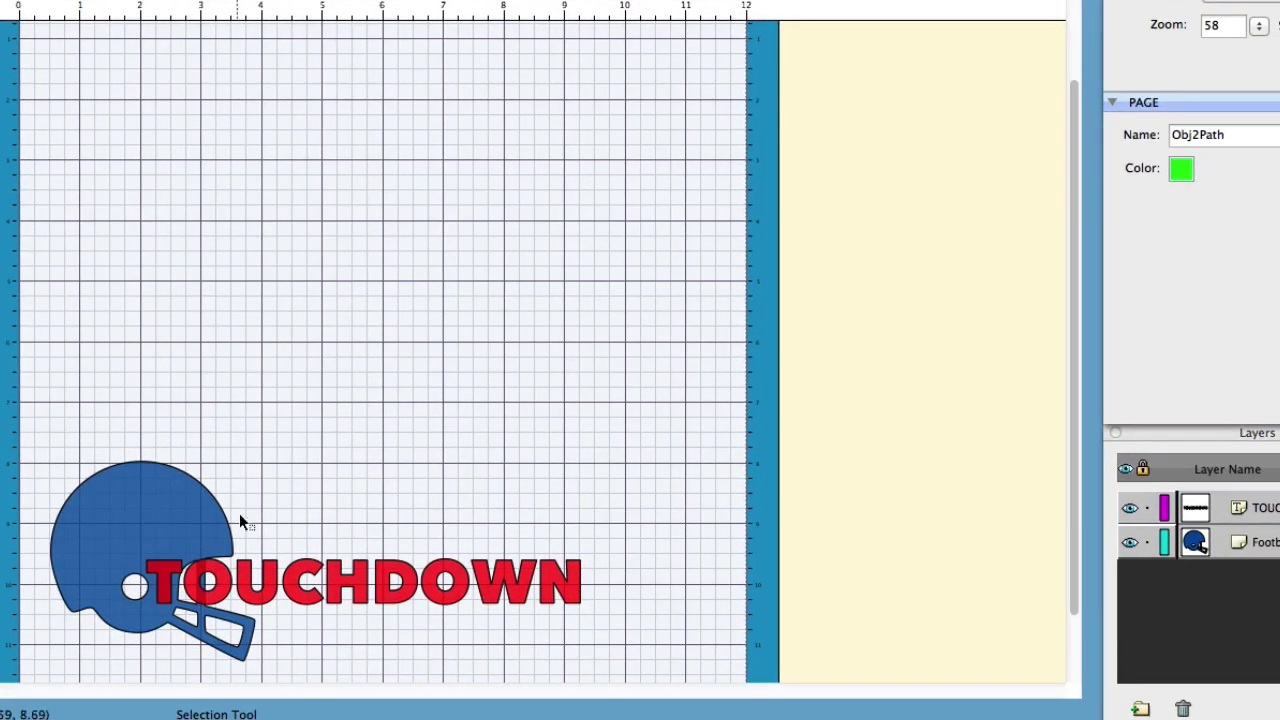
Step: Examine the TOUCHDOWN text and the blue football helmet for editable nodes with the Shape Tool
left_click(364, 594)
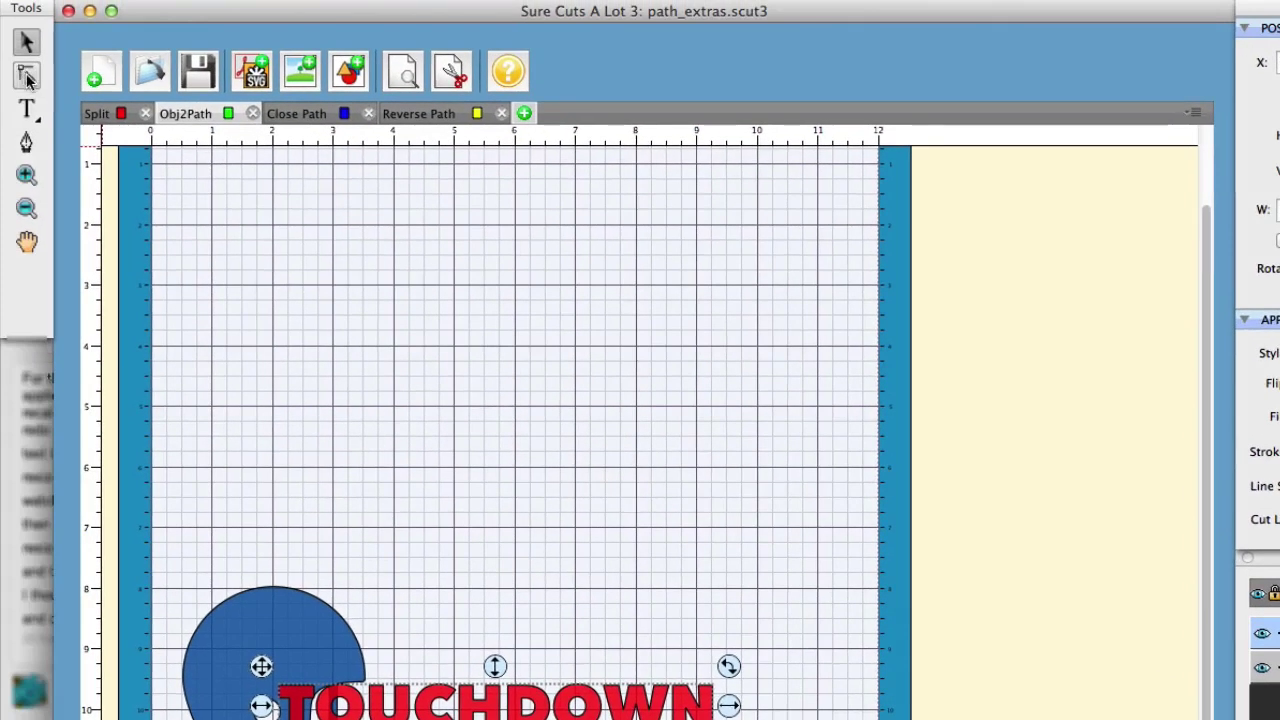
left_click(27, 80)
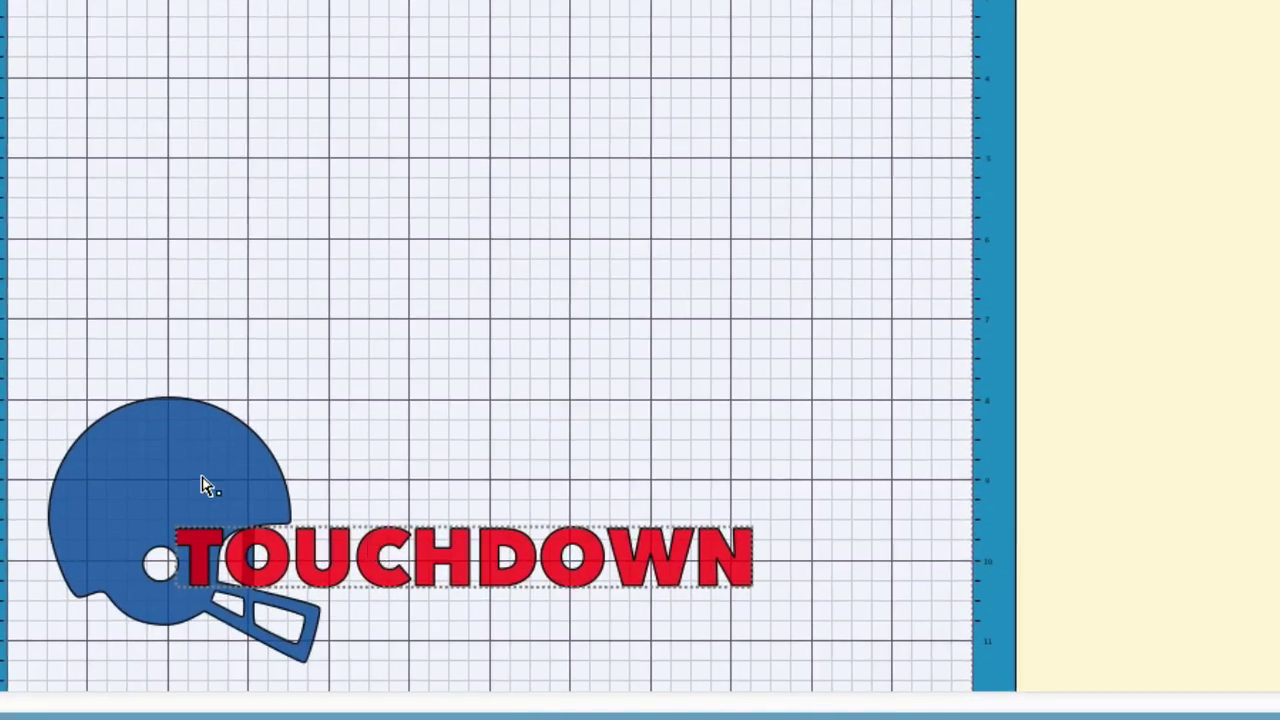
left_click(203, 486)
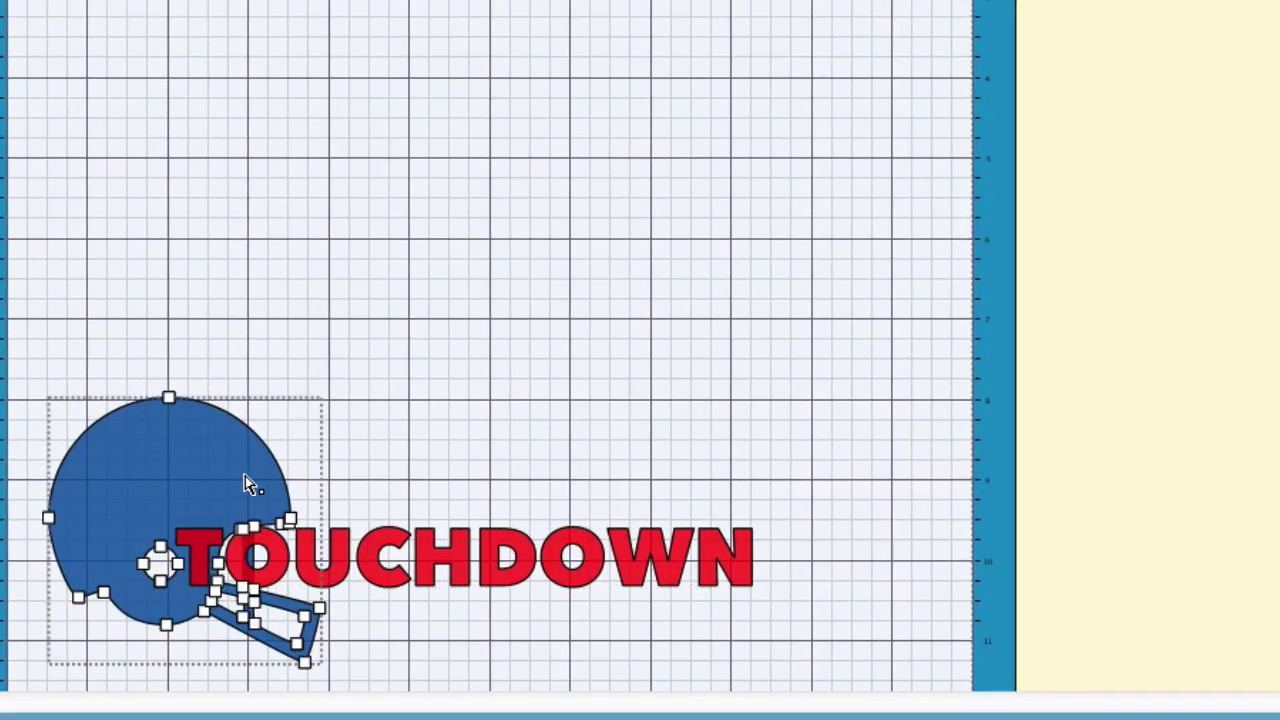
Step: Convert the red TOUCHDOWN text to editable outlines with Object to Path
left_click(528, 556)
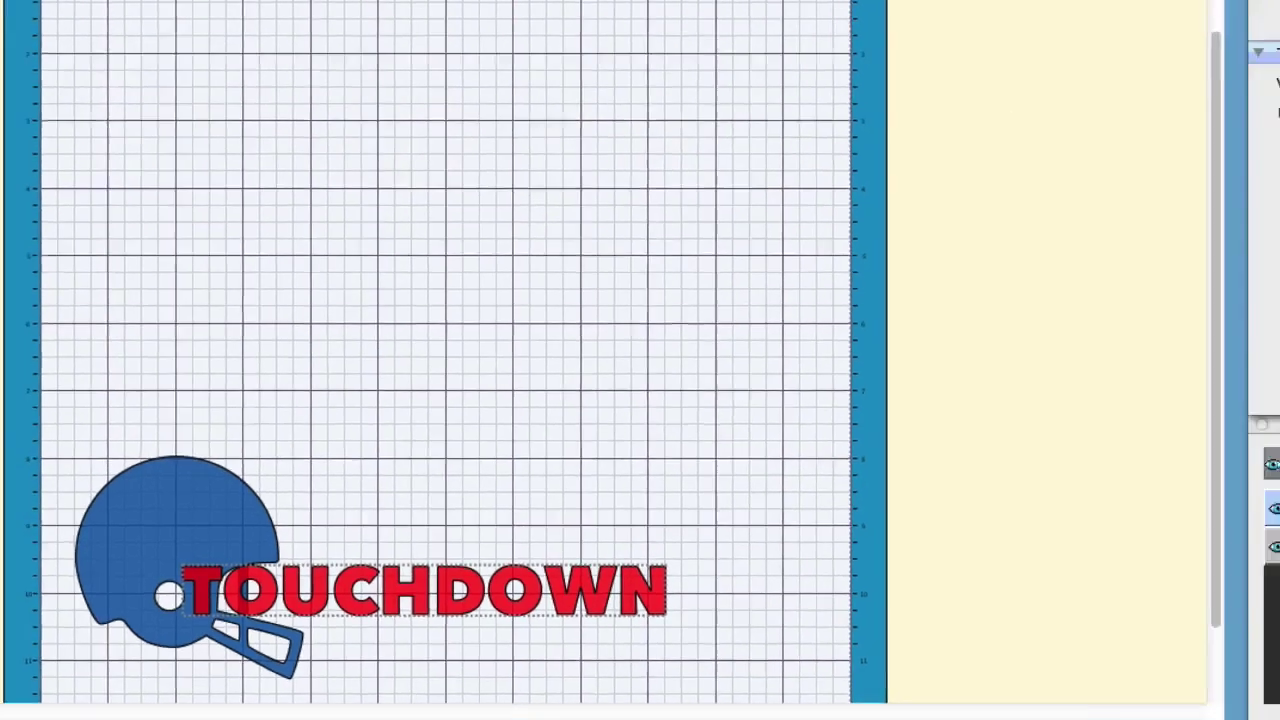
scroll(1161, 294, "down", 5)
scroll(1161, 294, "down", 1)
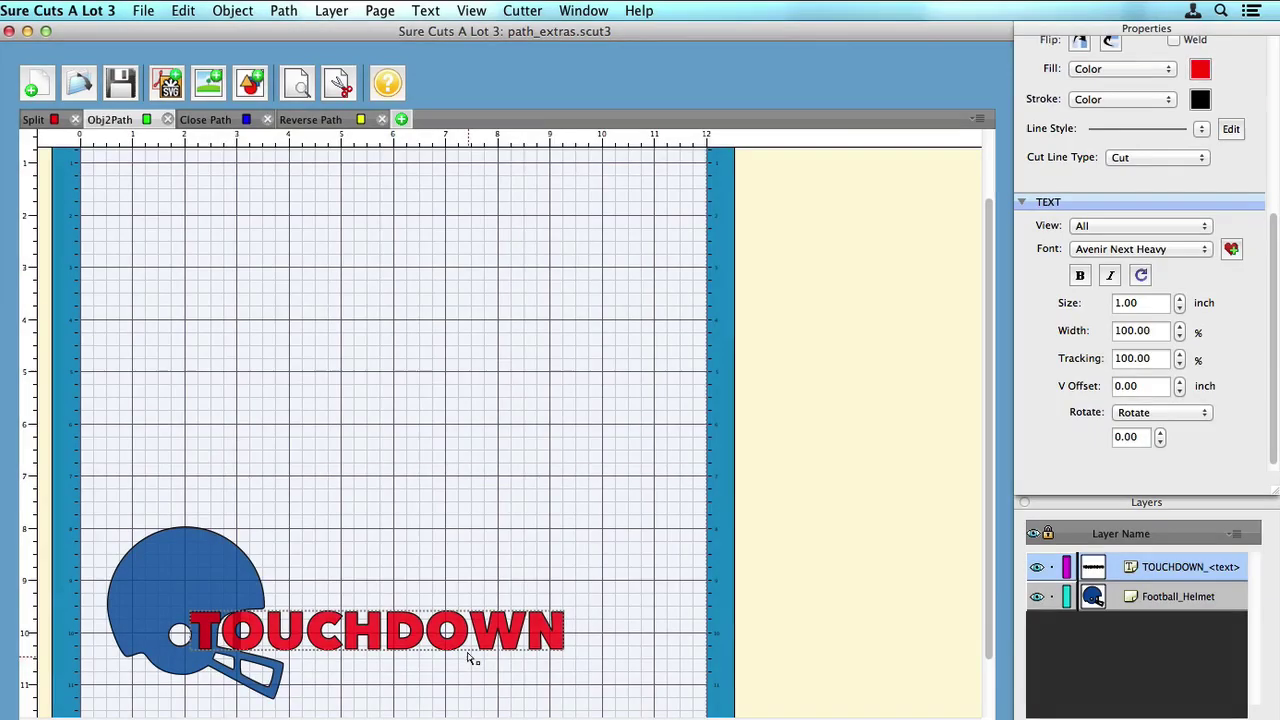
left_click(285, 11)
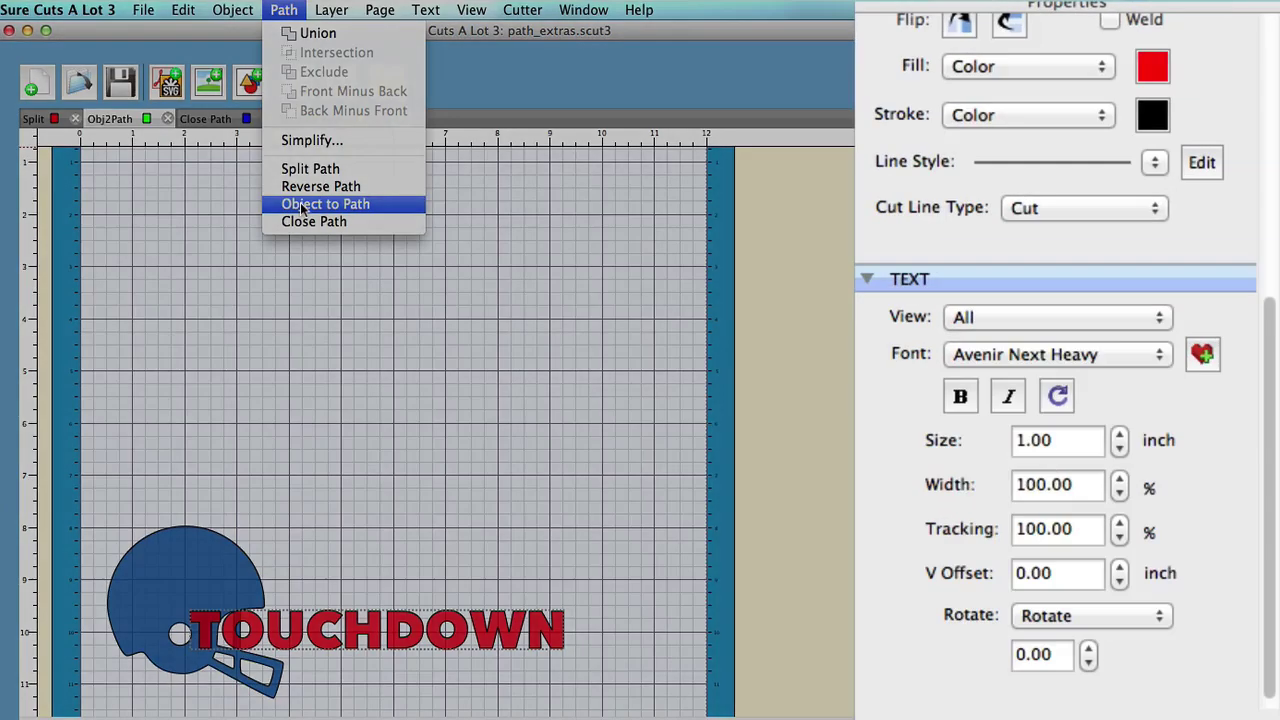
left_click(302, 206)
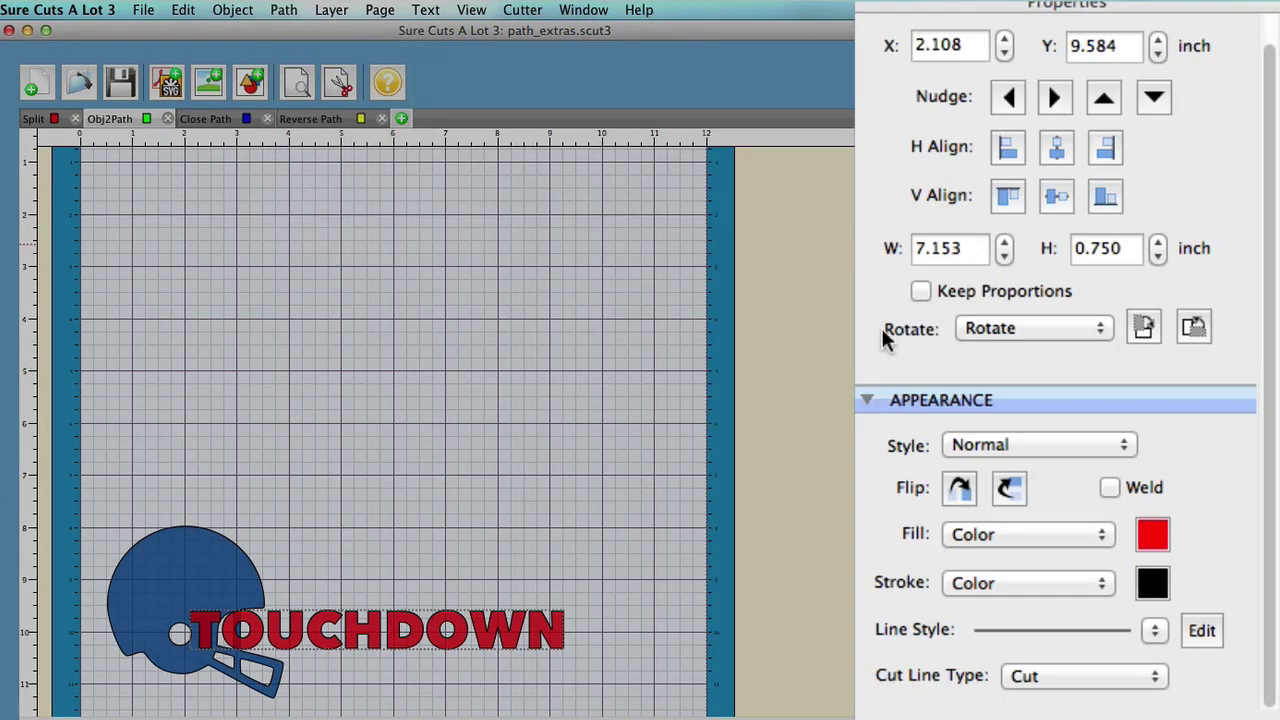
scroll(1070, 376, "down", 2)
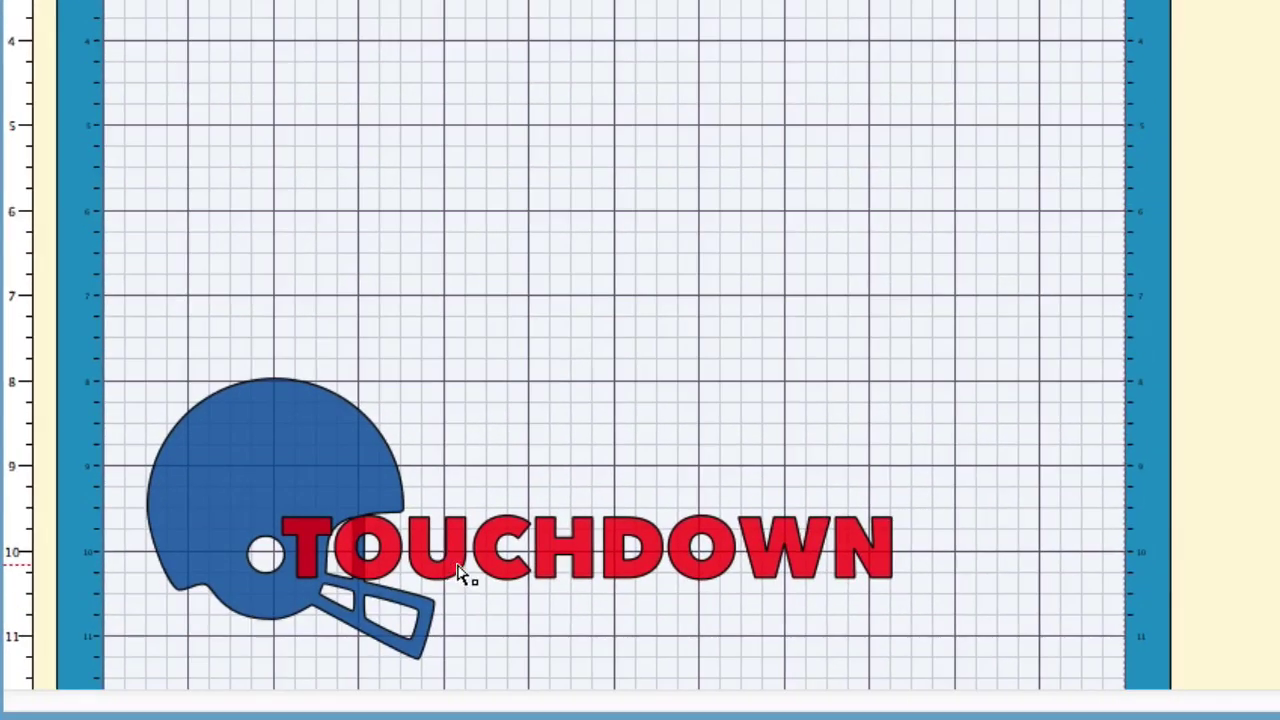
Step: Inspect the letters U and O of the converted TOUCHDOWN shape for editable nodes
left_click(460, 568)
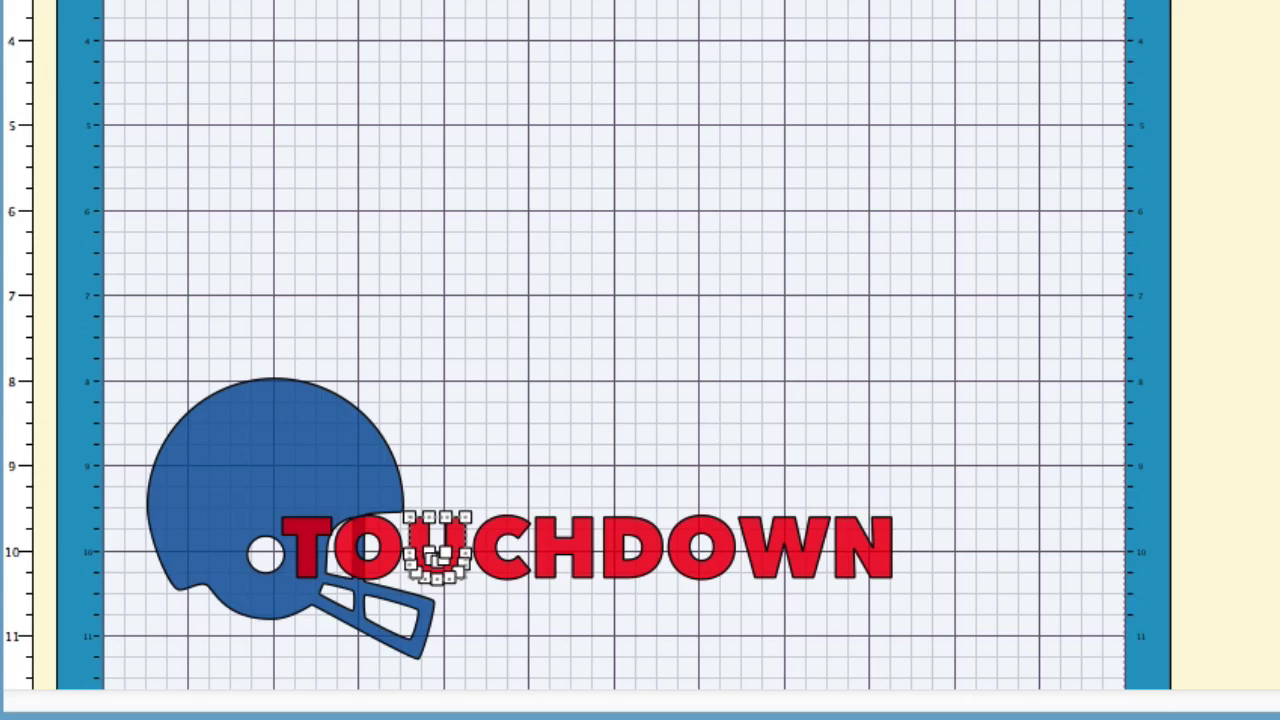
key("Escape")
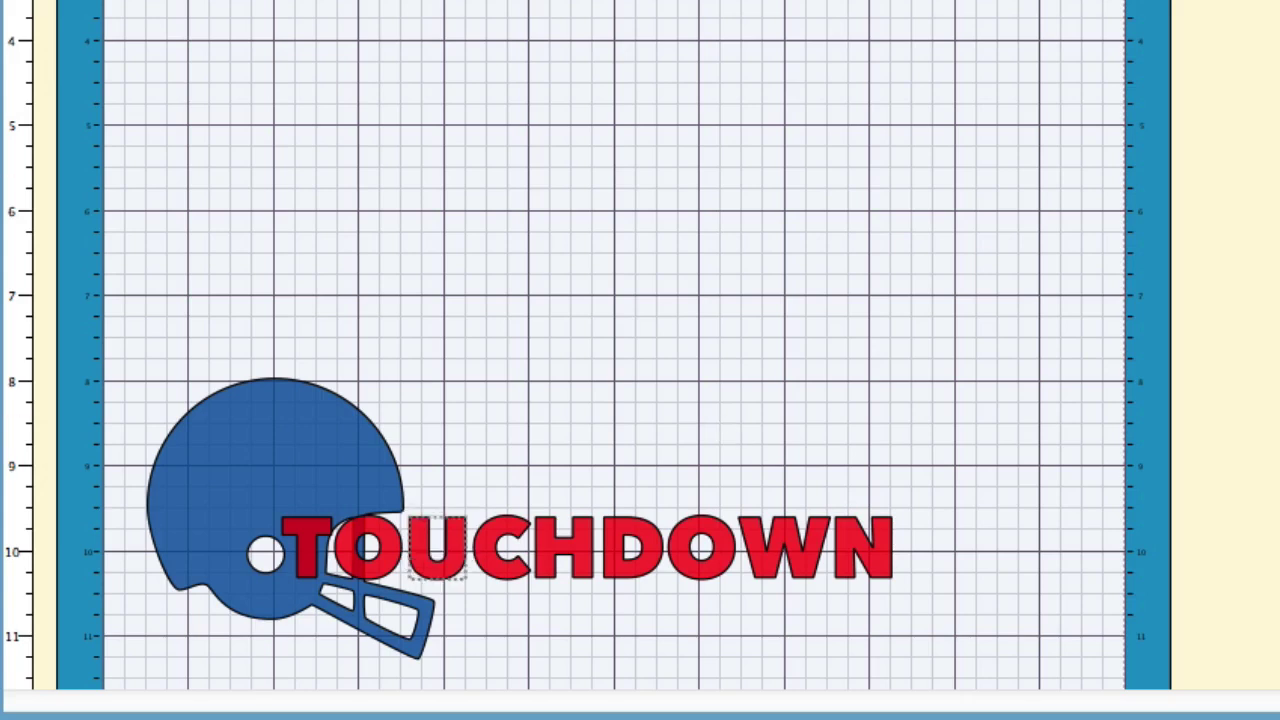
left_click(700, 548)
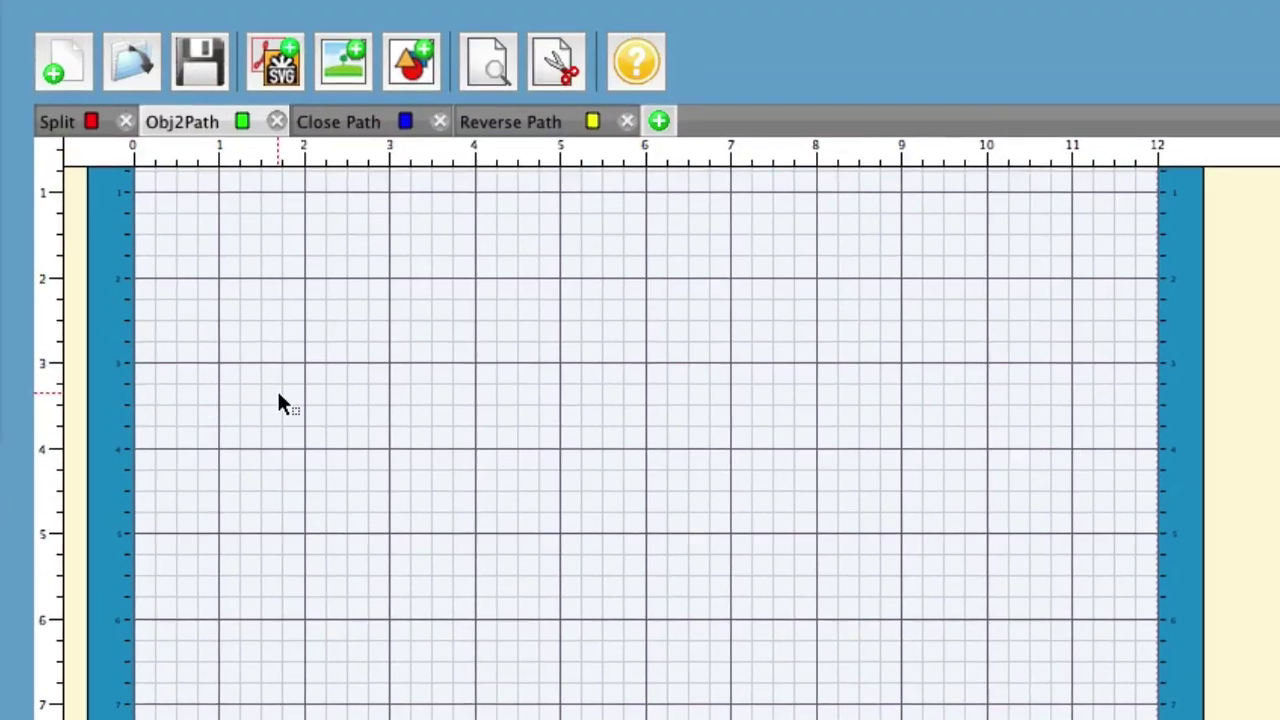
Step: On the Close Path page, apply Close Path to the black open outline of the lower pumpkin half
left_click(340, 121)
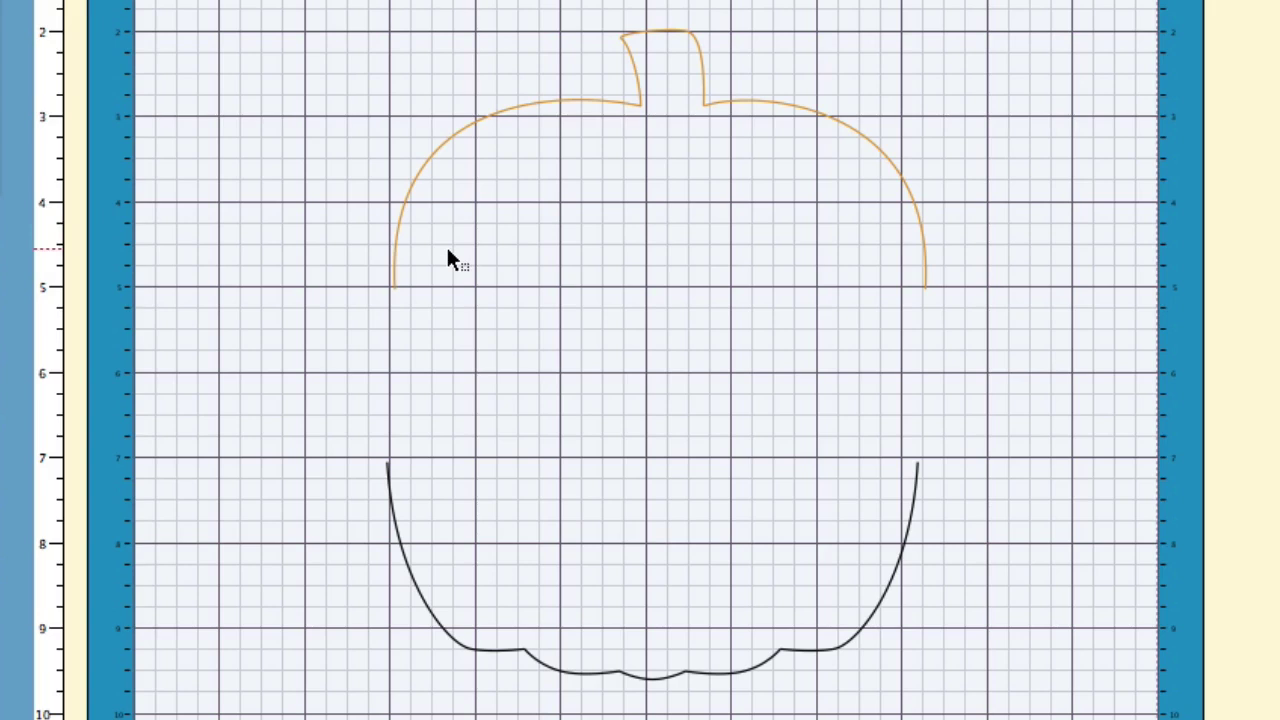
left_click(401, 517)
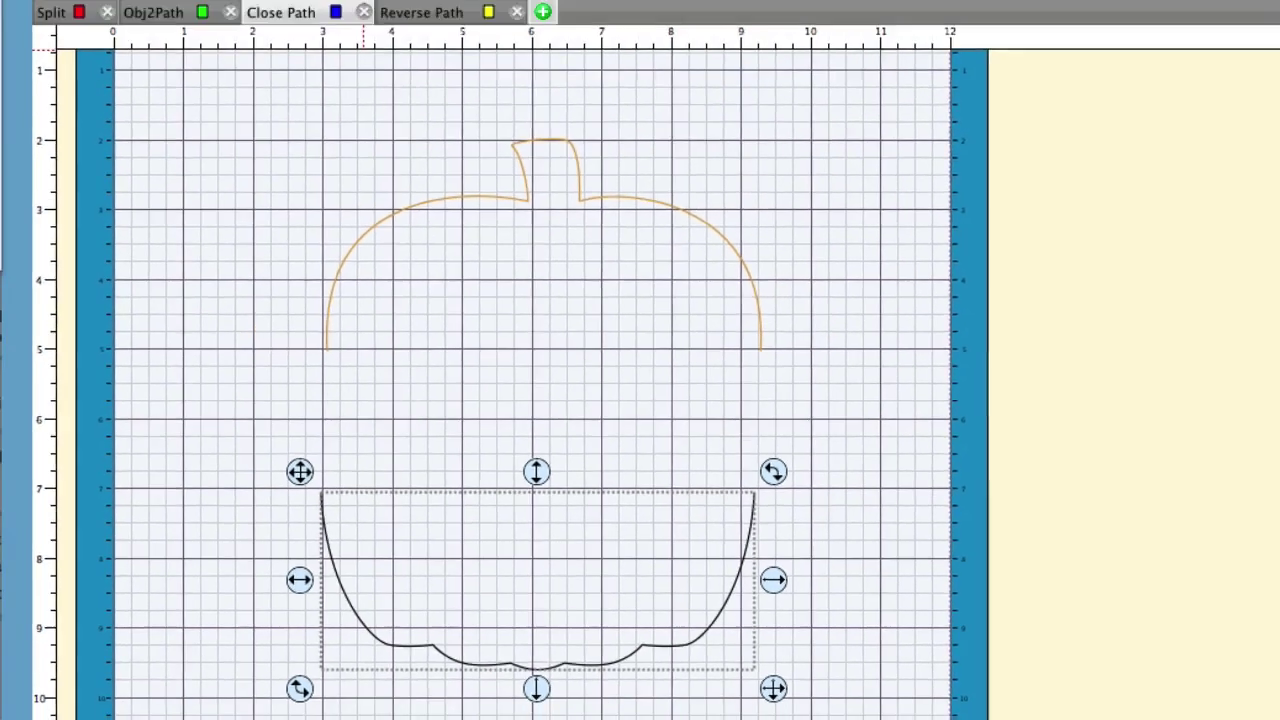
left_click(312, 10)
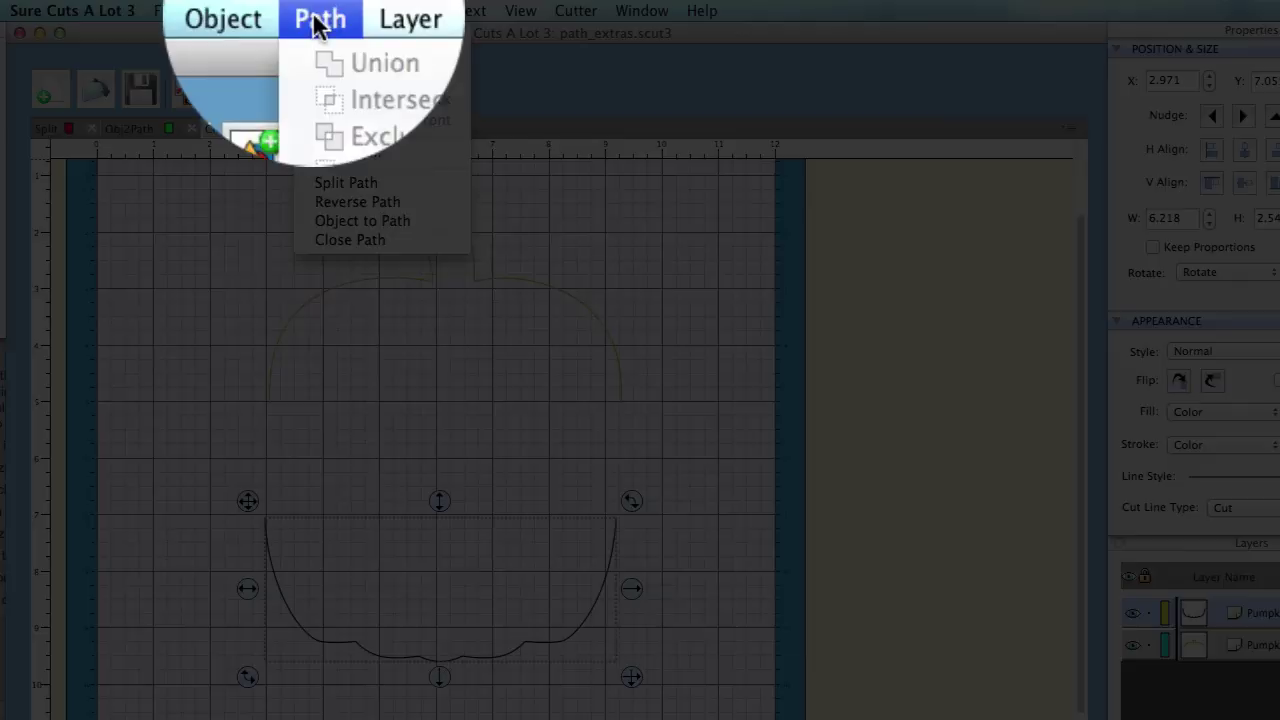
left_click(381, 240)
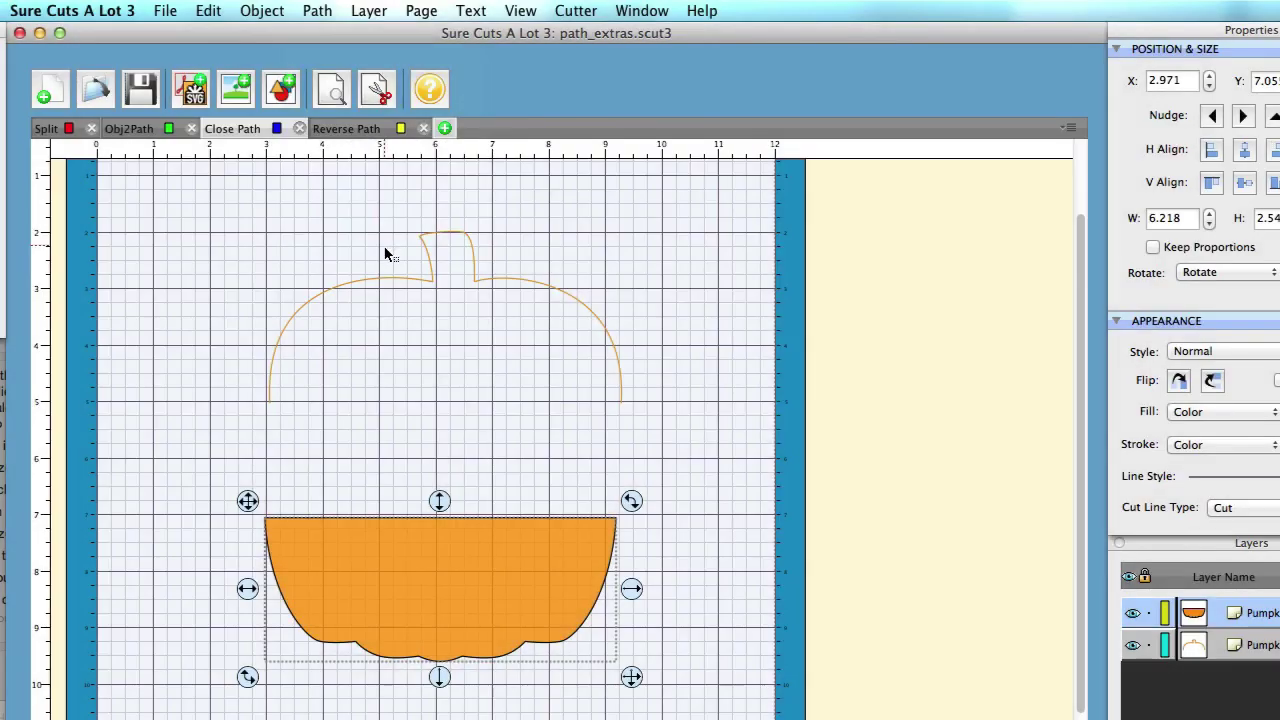
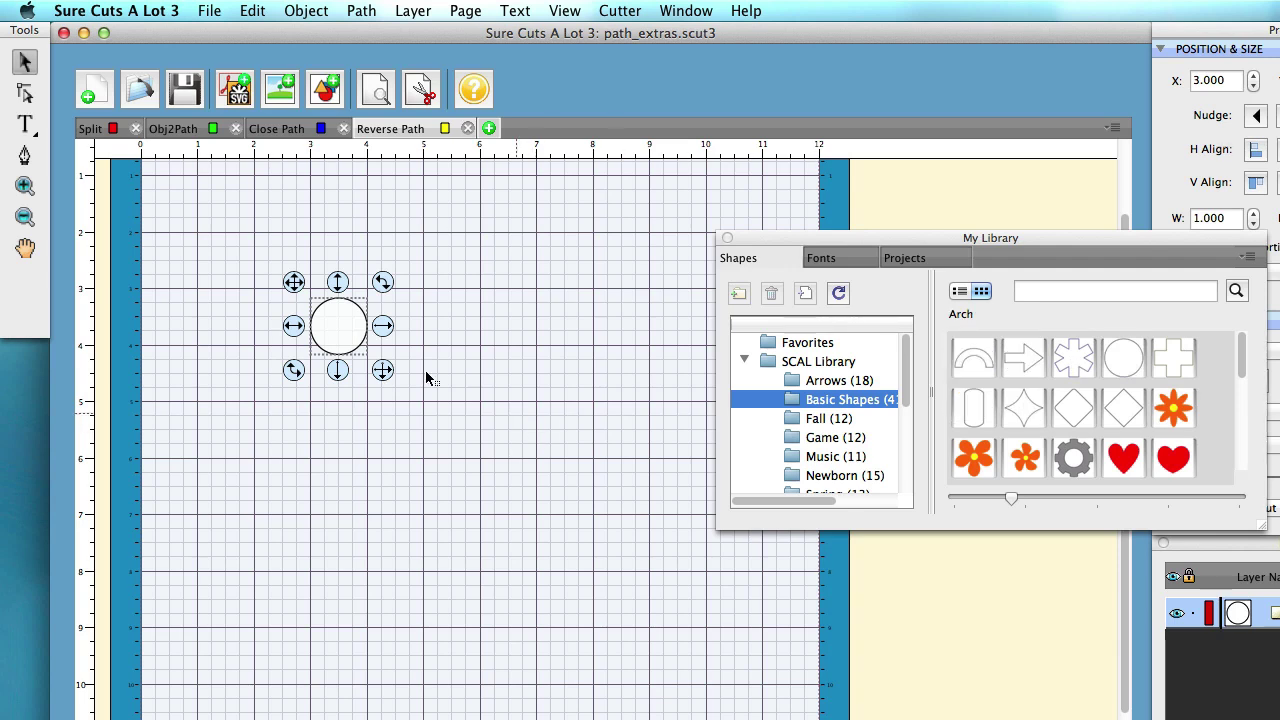
Step: Add a second circle from the library's Basic Shapes to the Reverse Path page
double_click(1111, 351)
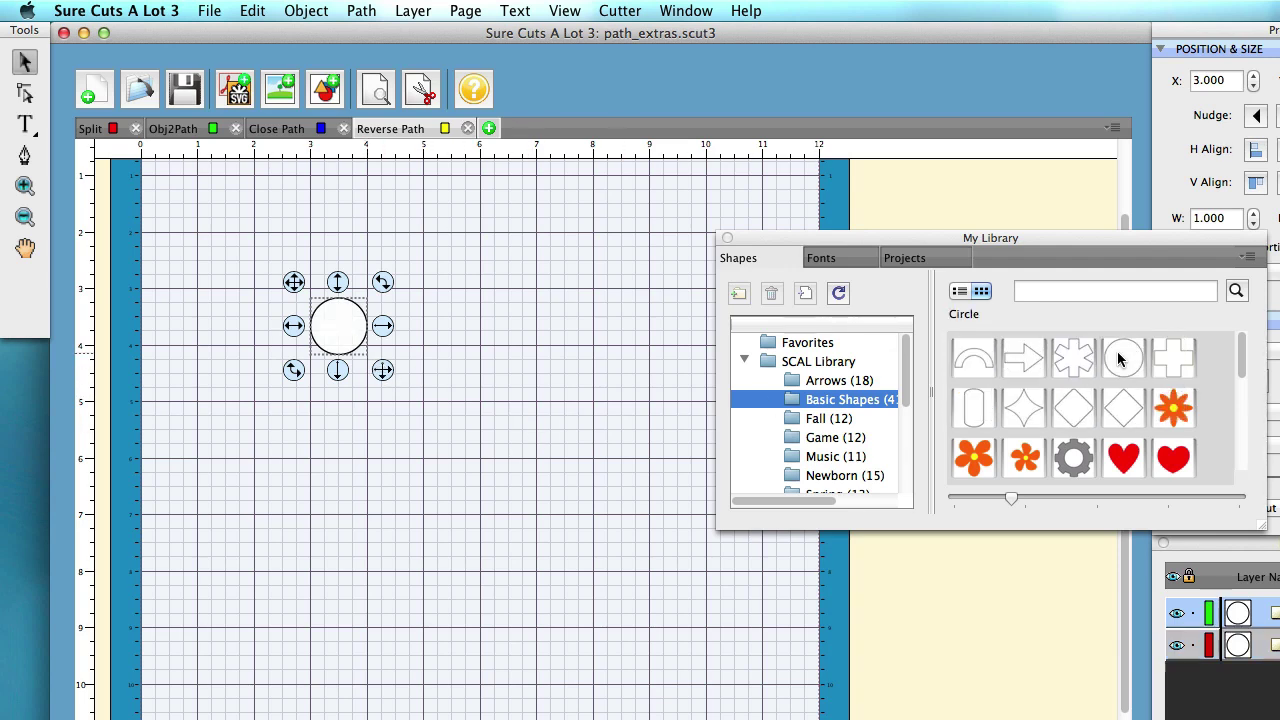
left_click(139, 205)
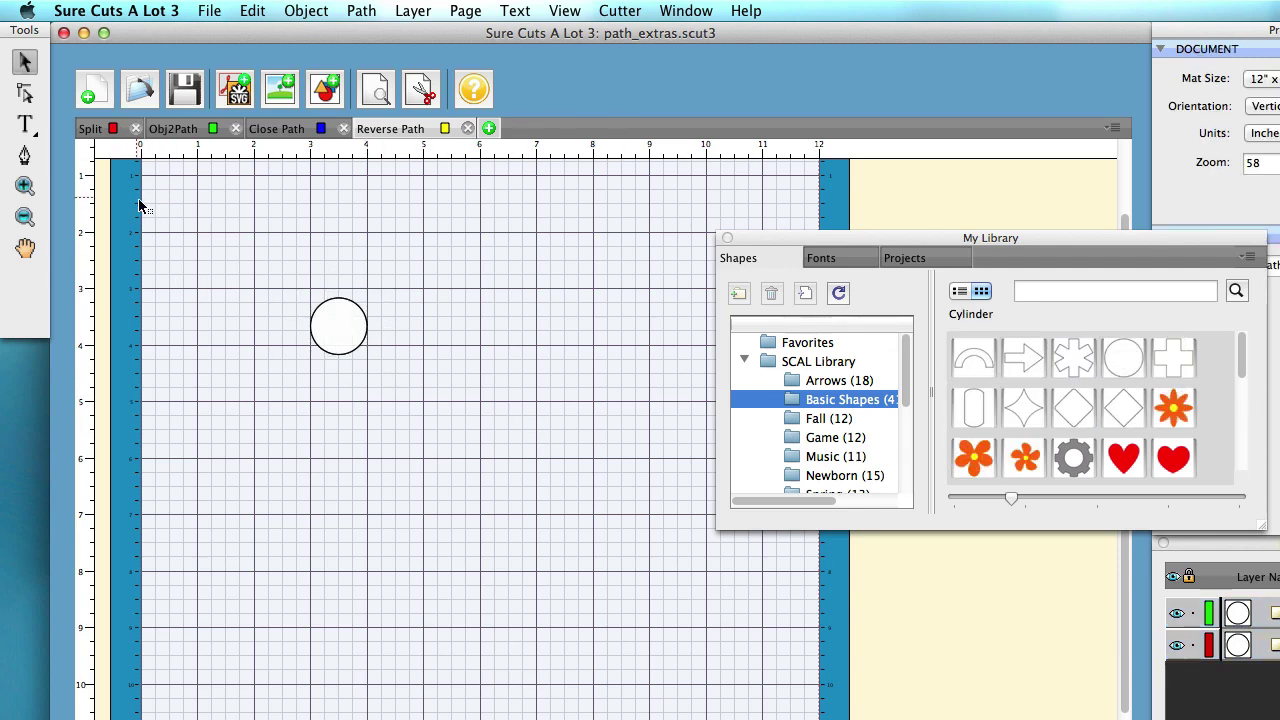
Step: Enlarge the new circle to about 6.3 inches wide and place it over the right half of the mat
left_click(340, 325)
left_click_drag(288, 285, 166, 218)
left_click(727, 239)
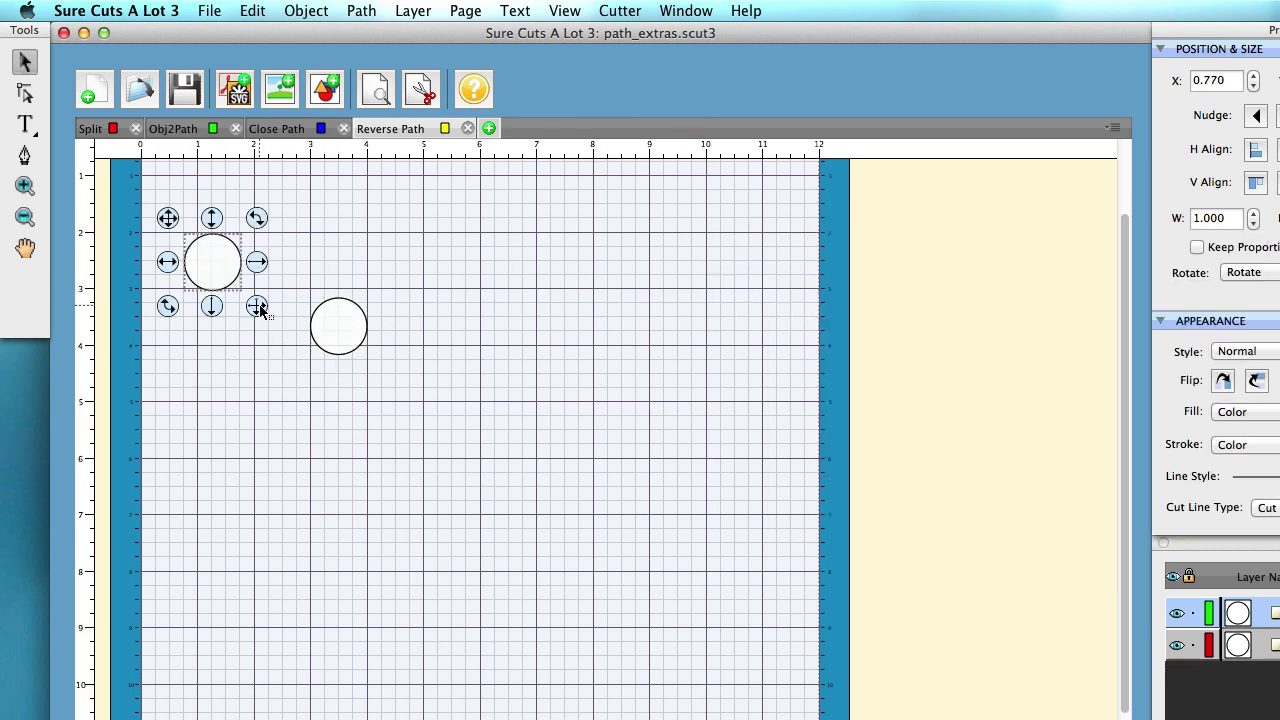
left_click_drag(257, 306, 556, 606)
left_click_drag(195, 229, 518, 288)
Step: Enlarge the remaining small circle to about 5.7 inches wide and place it on the left half of the mat
left_click(295, 303)
left_click_drag(295, 303, 163, 224)
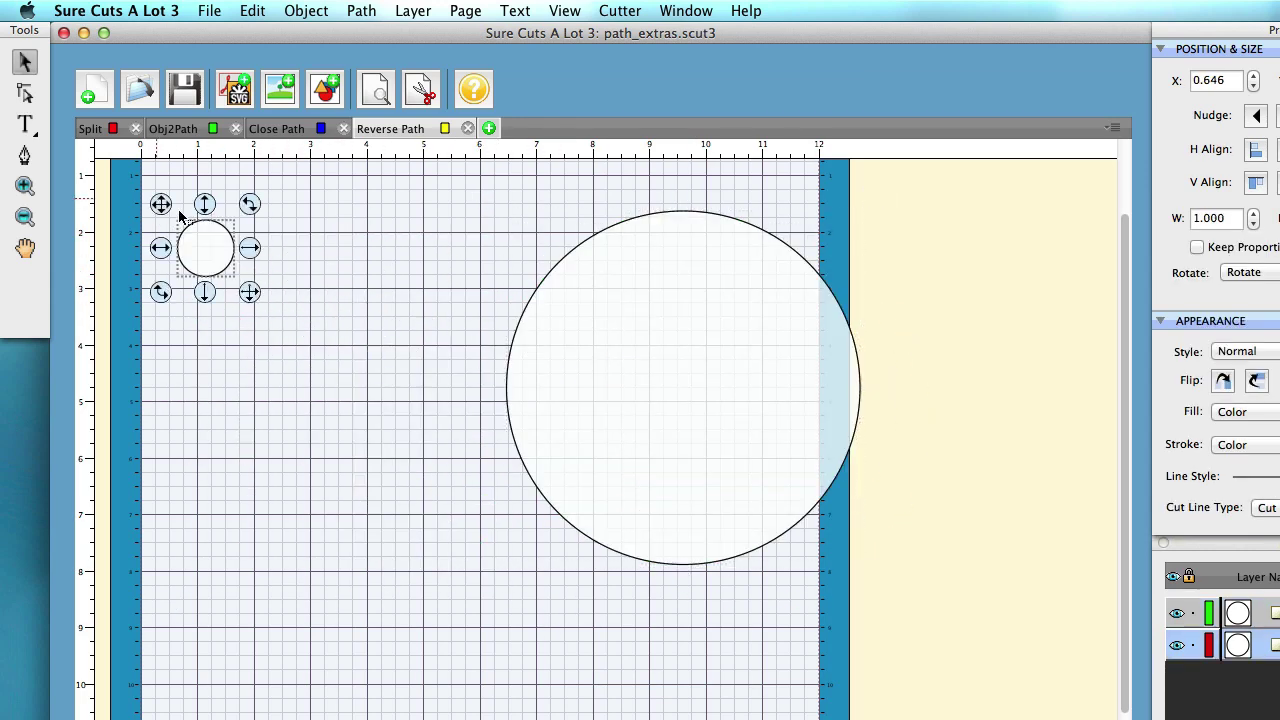
left_click_drag(251, 291, 514, 620)
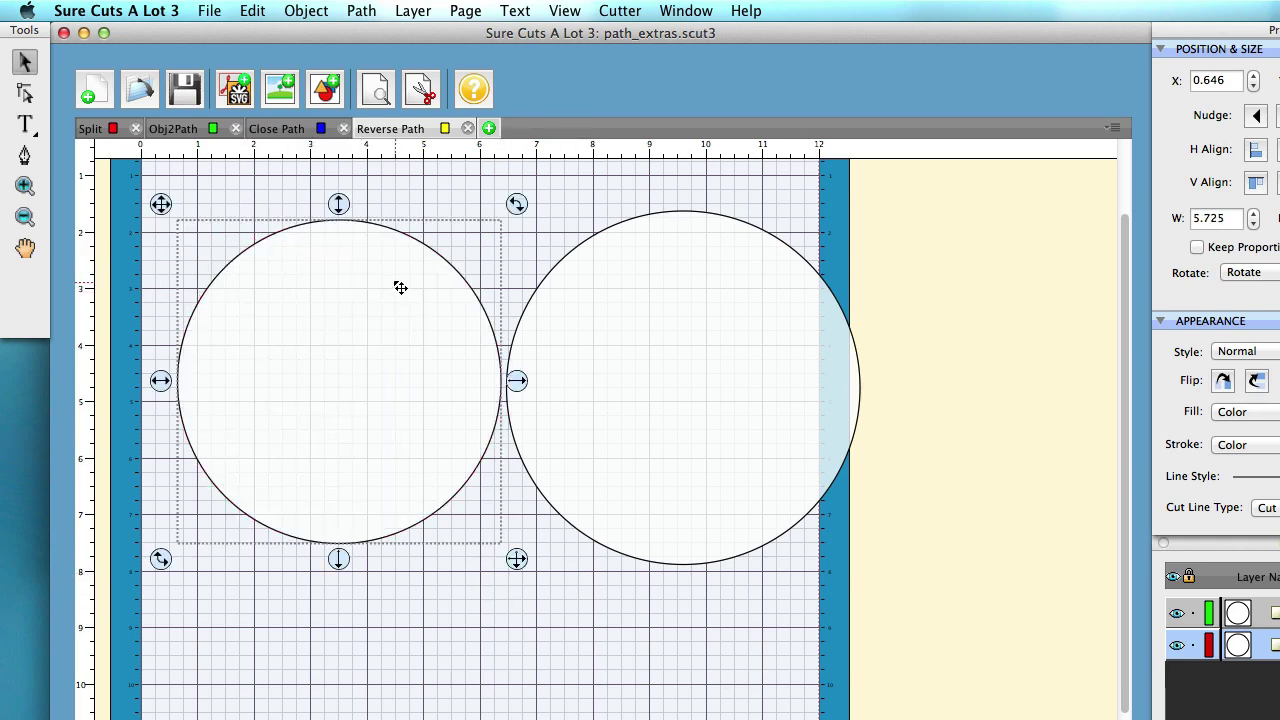
left_click_drag(397, 284, 377, 288)
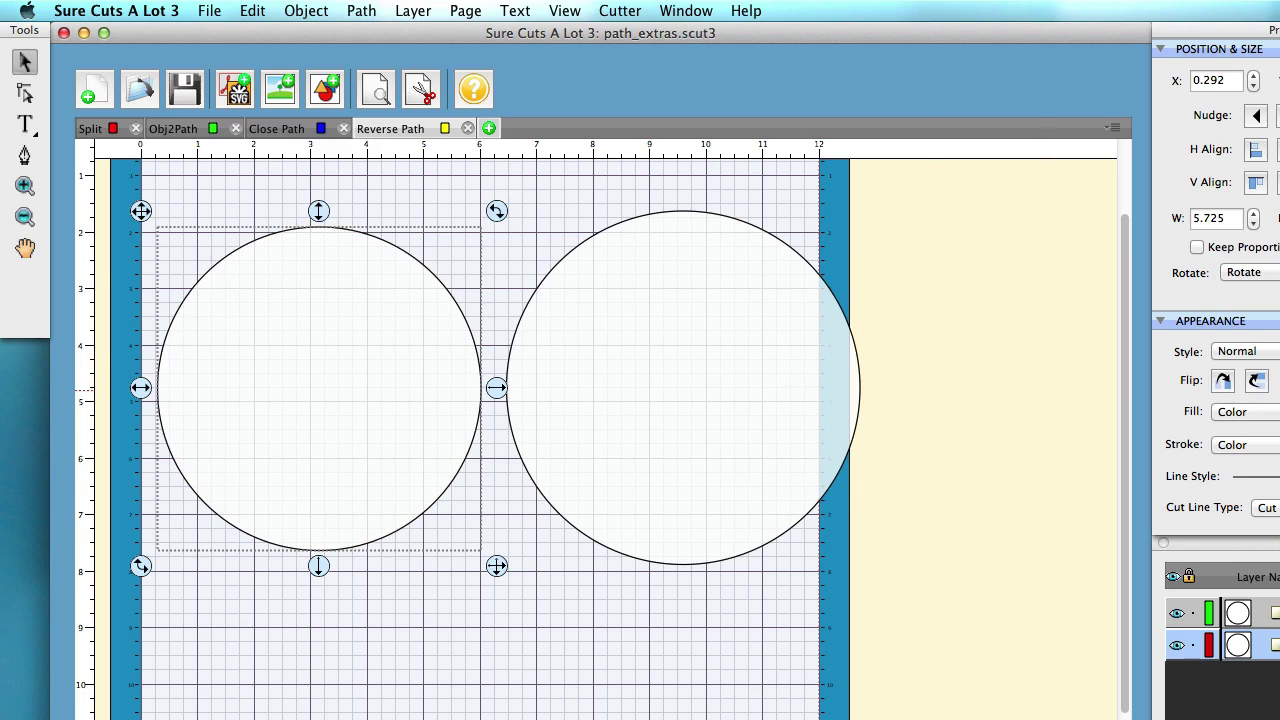
Step: Fill the left circle with light blue
key("super+shift+c")
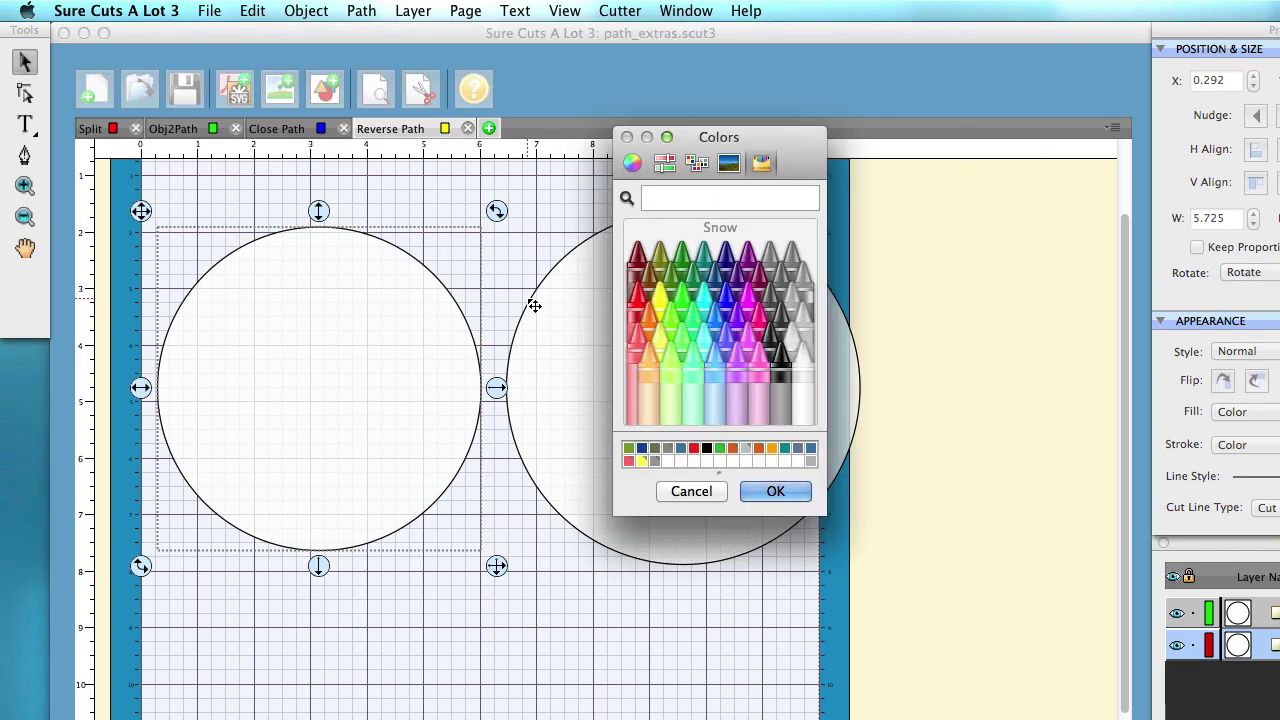
left_click(714, 356)
left_click(775, 491)
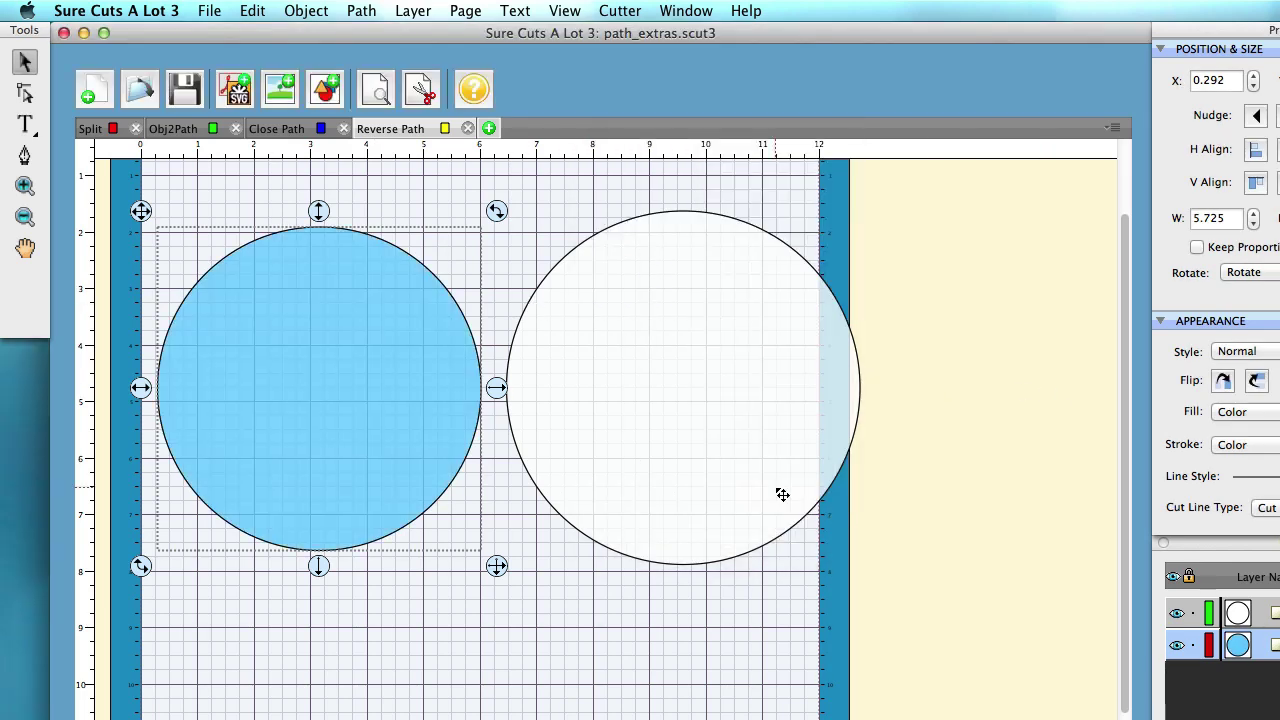
Step: Apply Reverse Path to the light blue circle
left_click(693, 366)
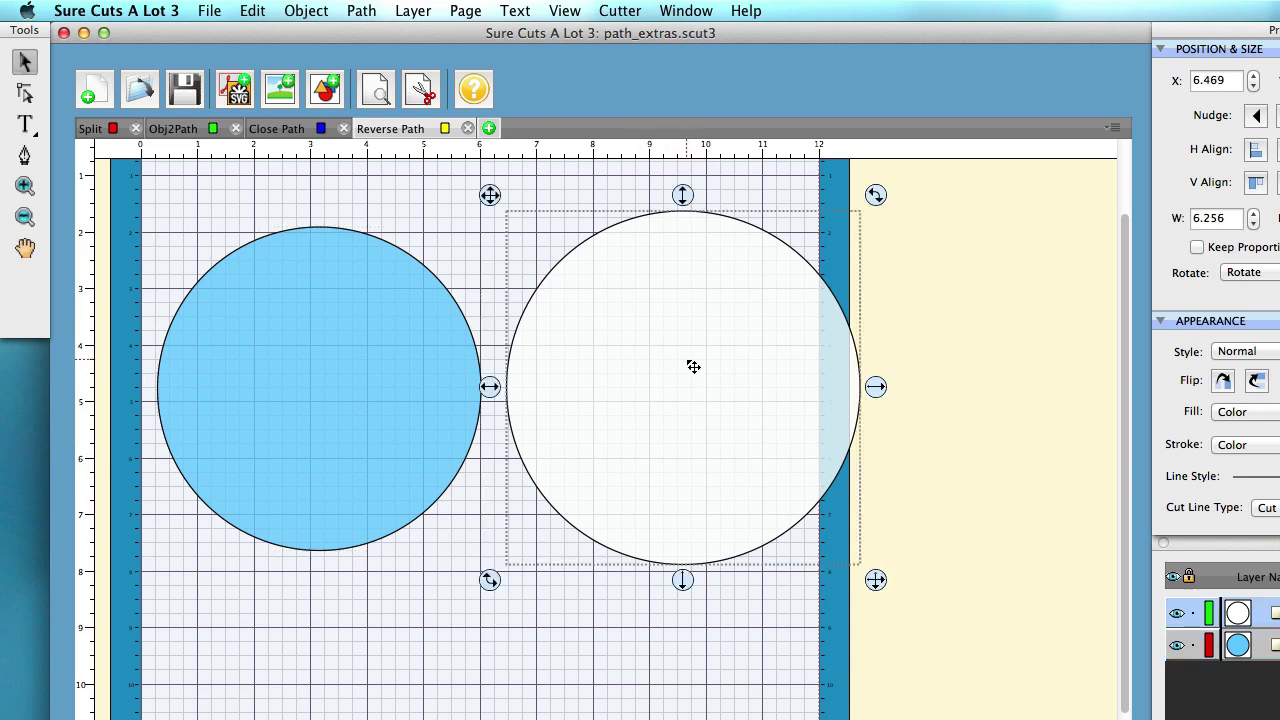
left_click(304, 318)
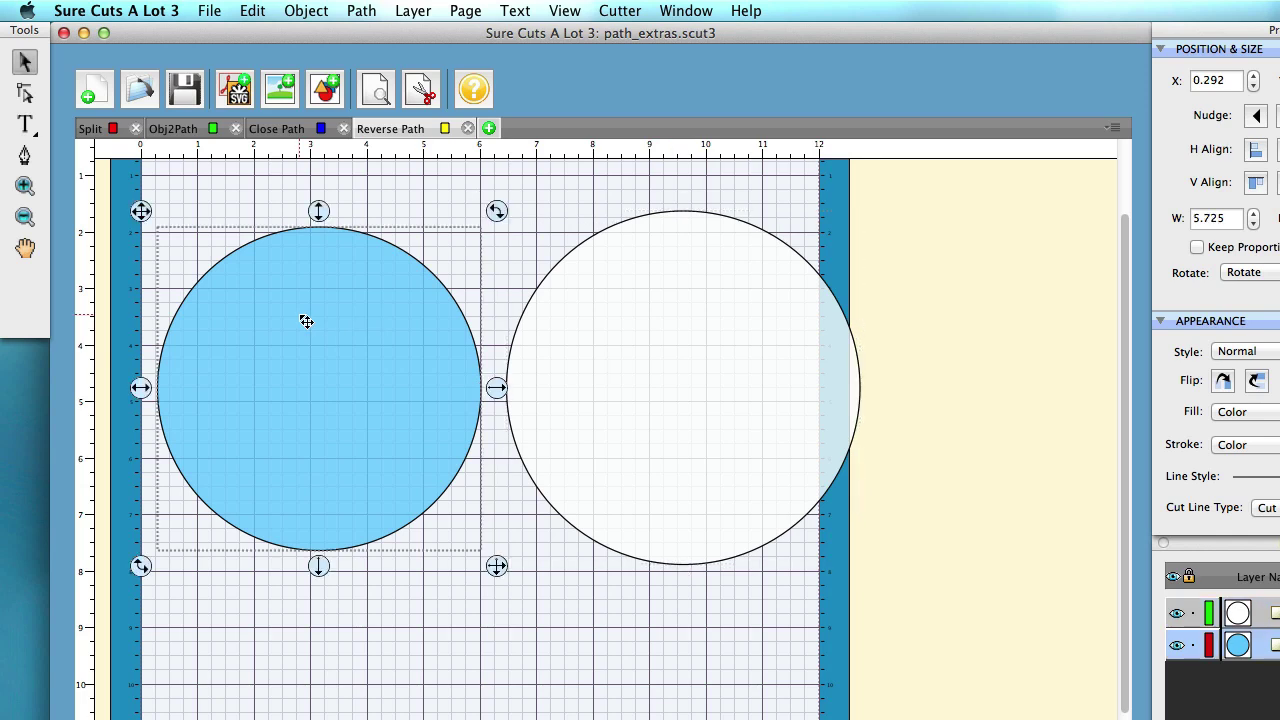
left_click(364, 10)
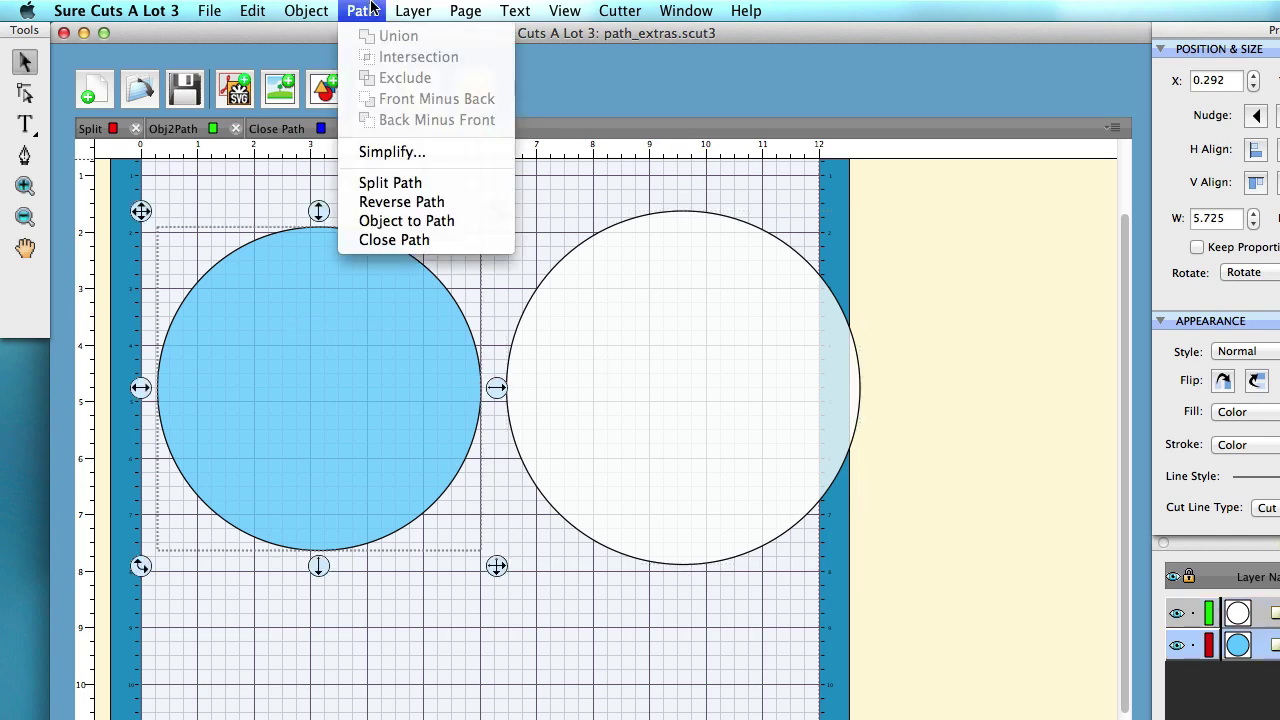
left_click(403, 206)
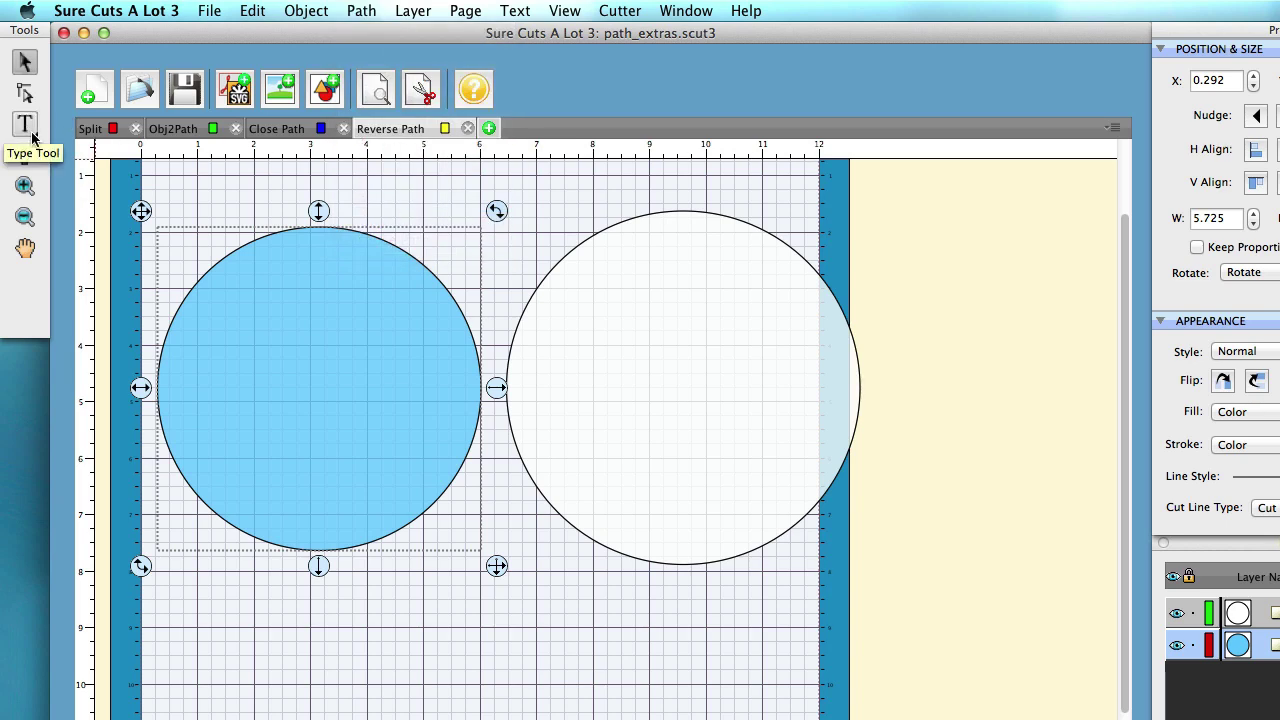
Step: Add the text "text on path" along the right white circle with the text-on-path tool
left_click_drag(27, 130, 88, 215)
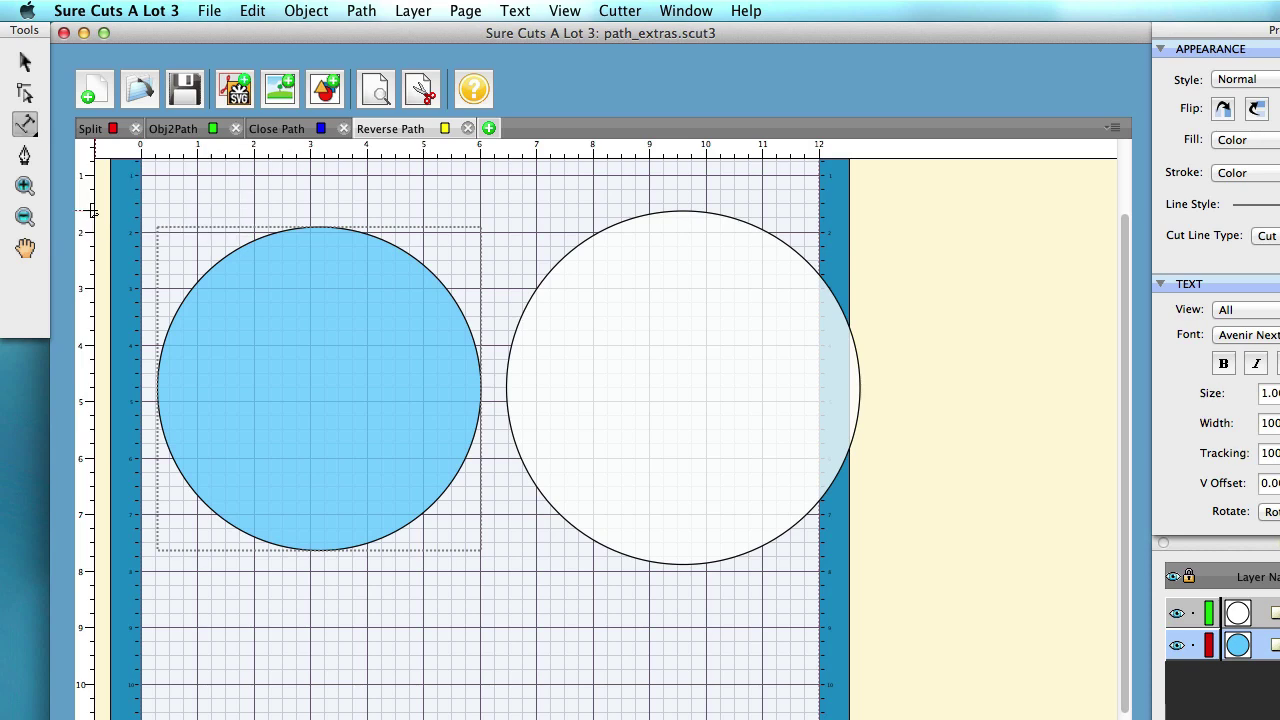
left_click(620, 311)
type("tex")
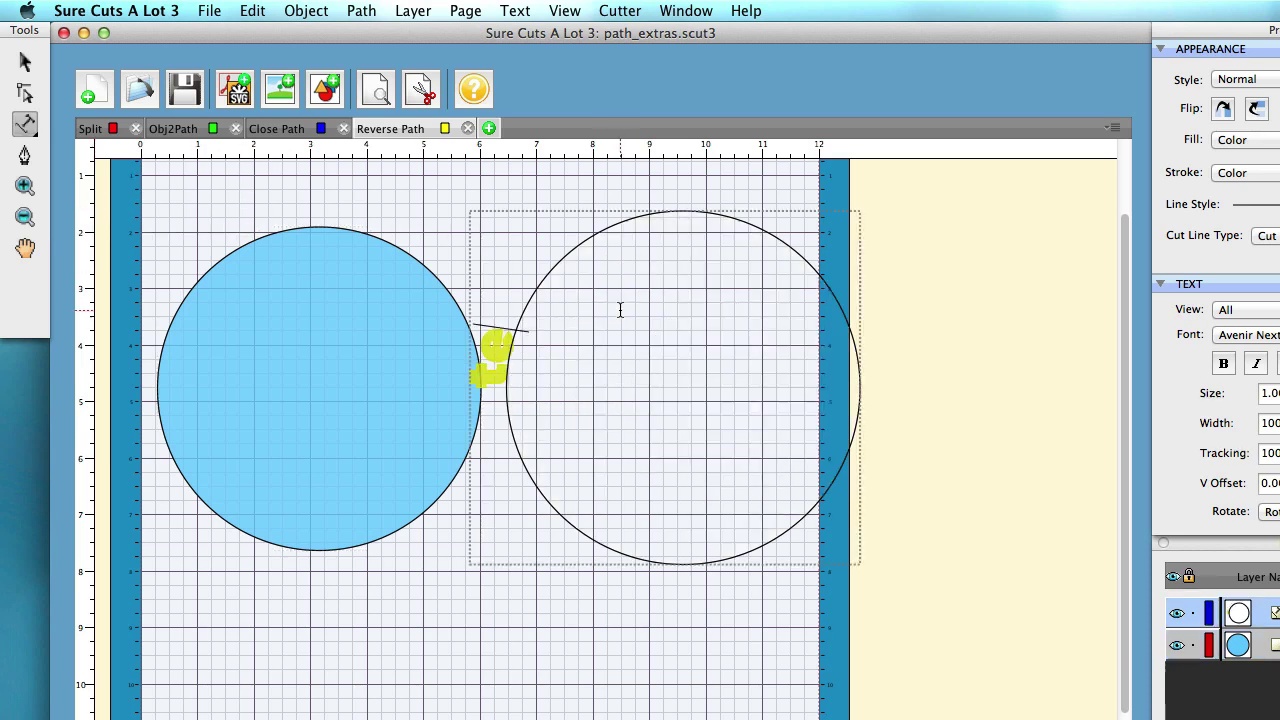
type("t on pat")
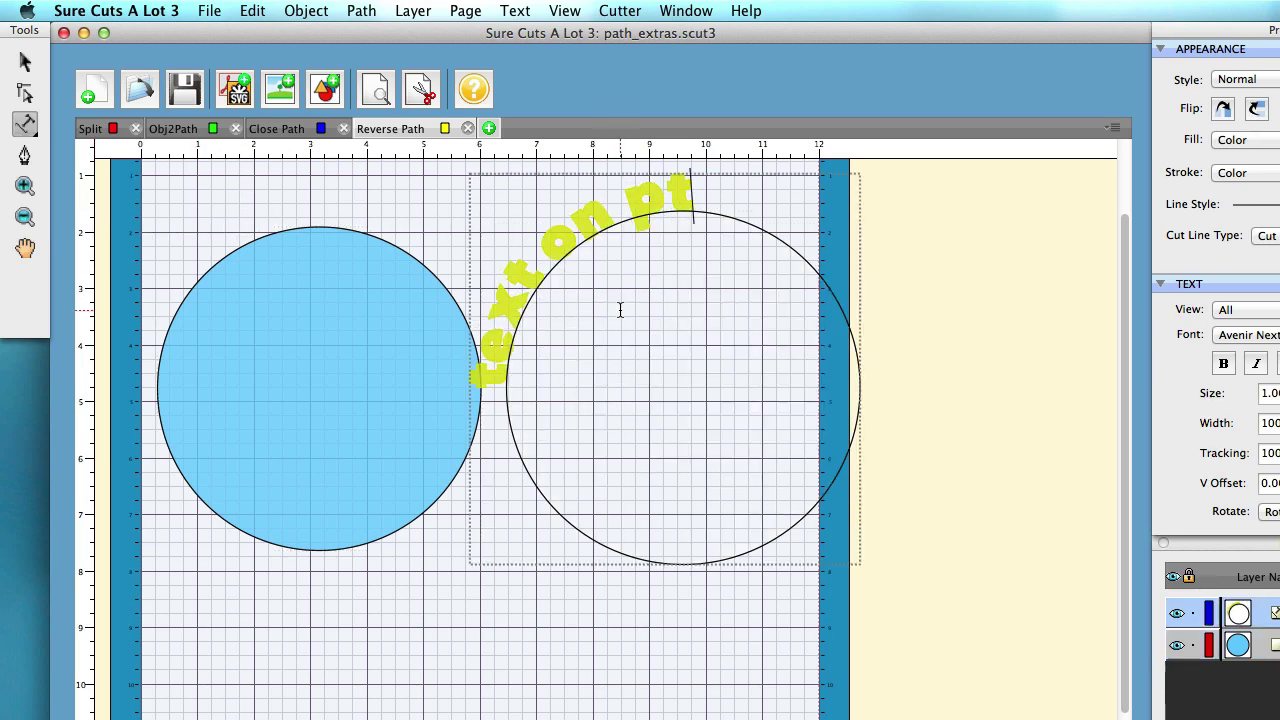
type("h")
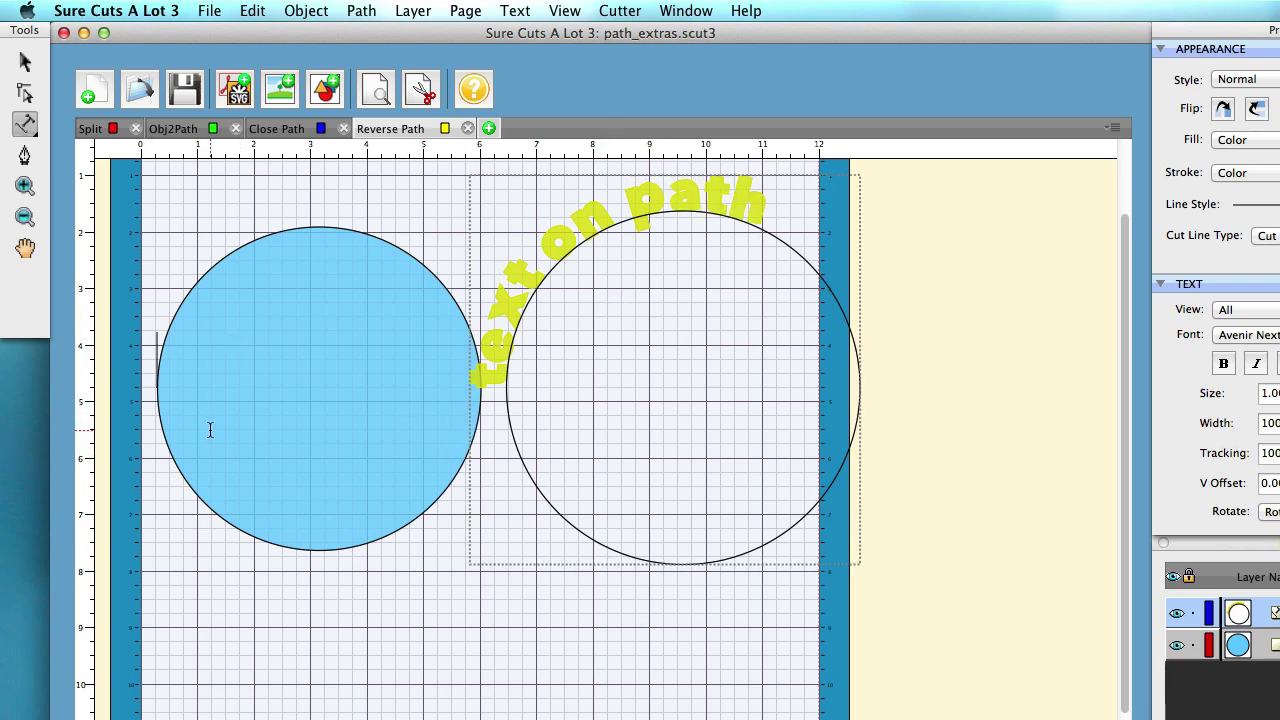
Step: Add the text "text on a path" along the reversed left circle
type("tex")
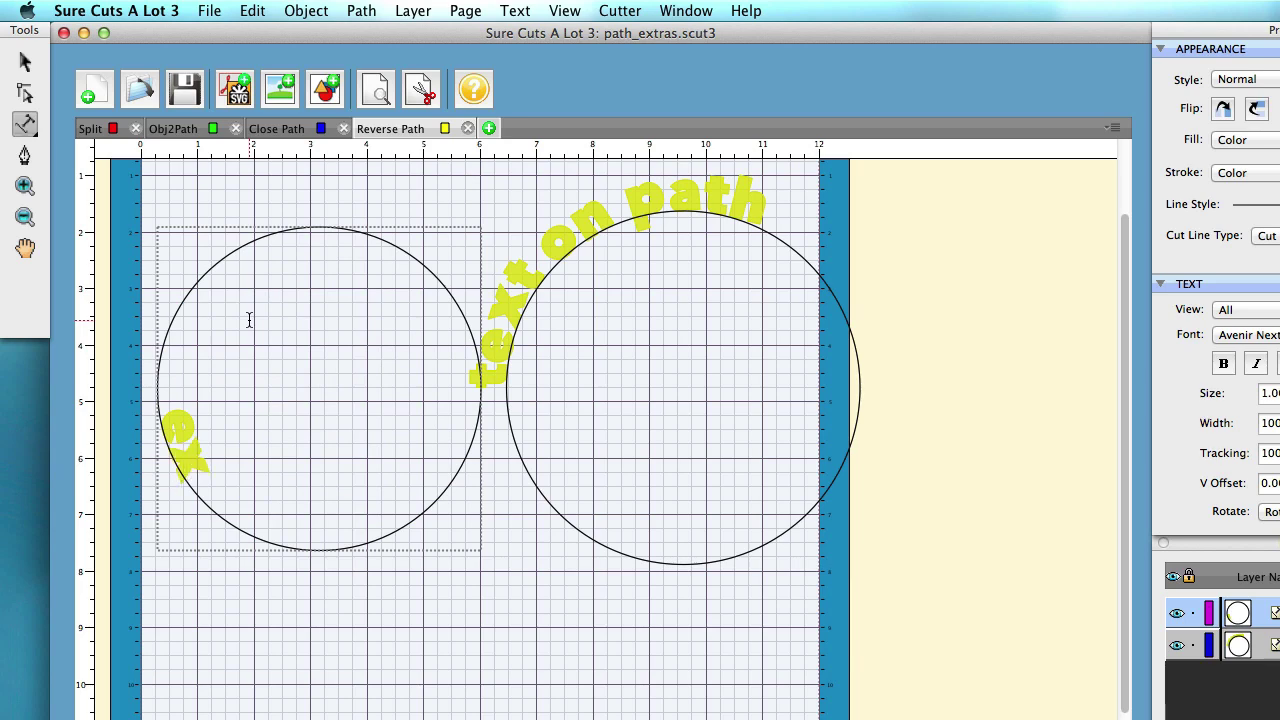
type("t on a path")
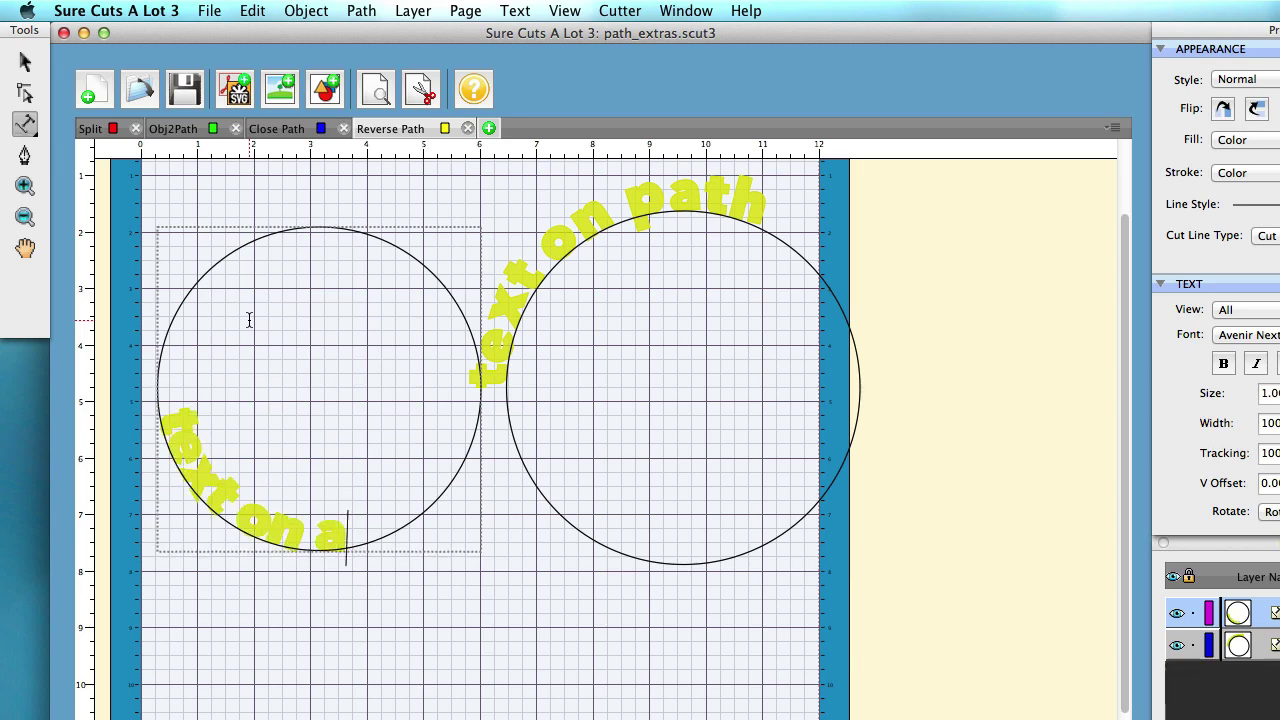